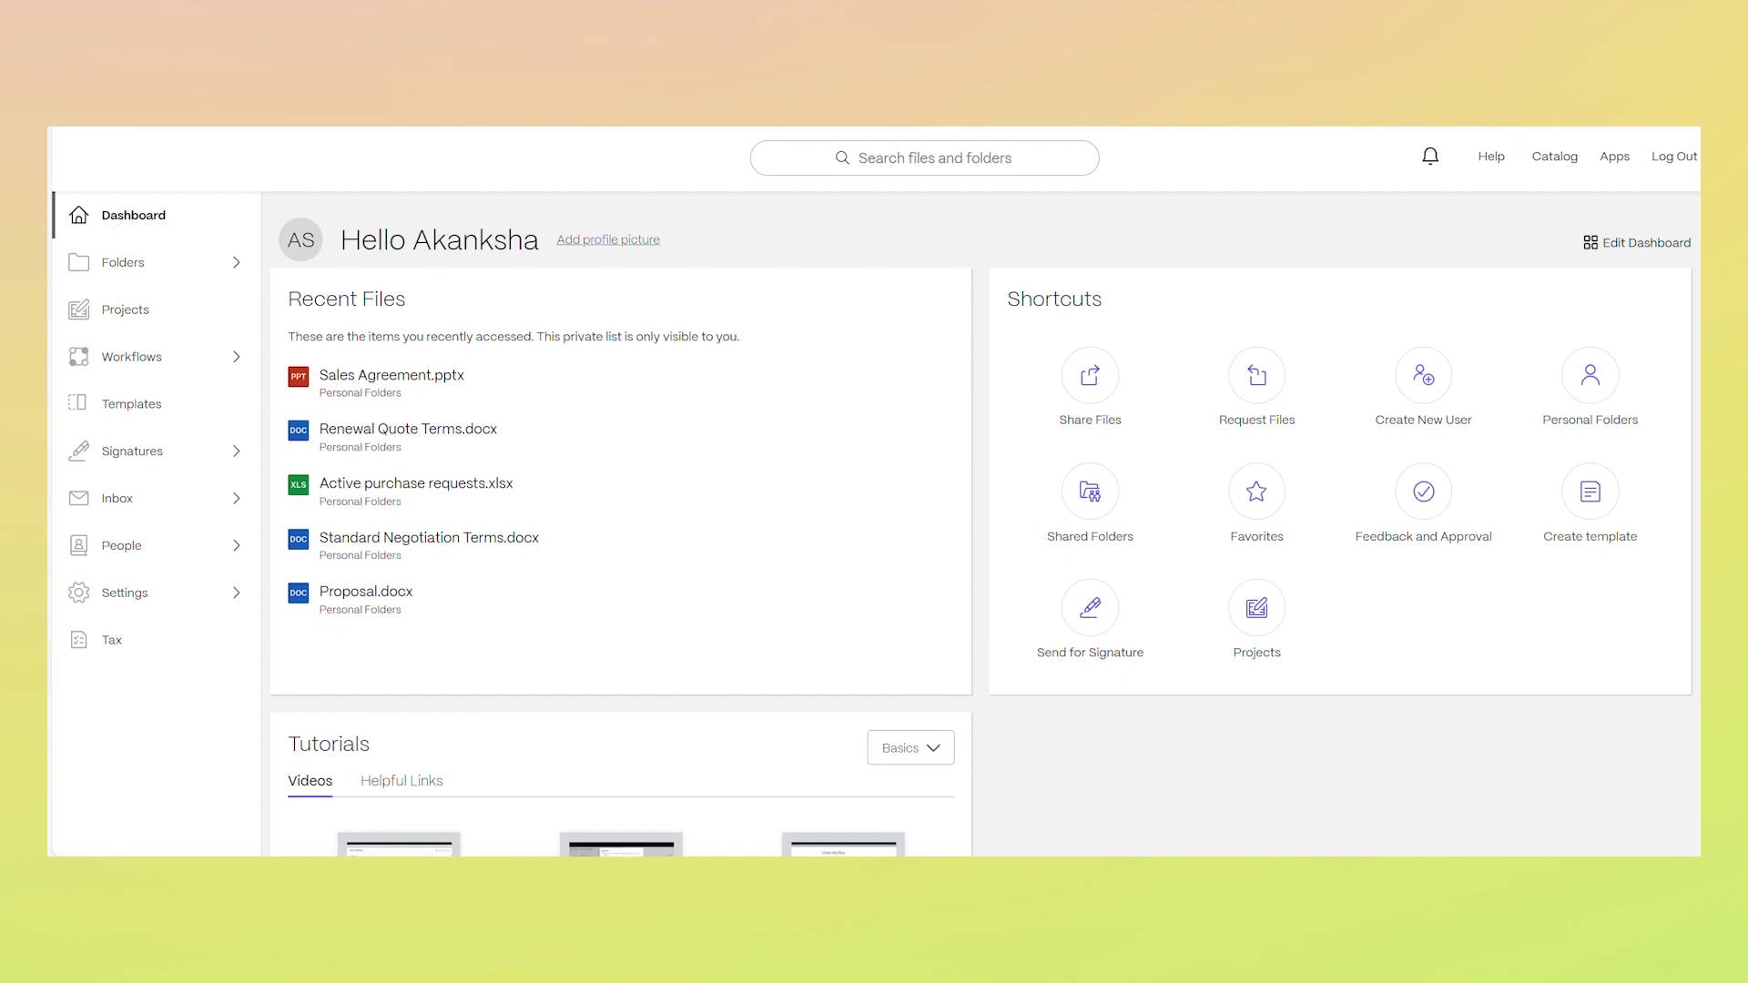
# Create a document template from Templates, uploading EngagementAgreement from the computer
pyautogui.click(120, 409)
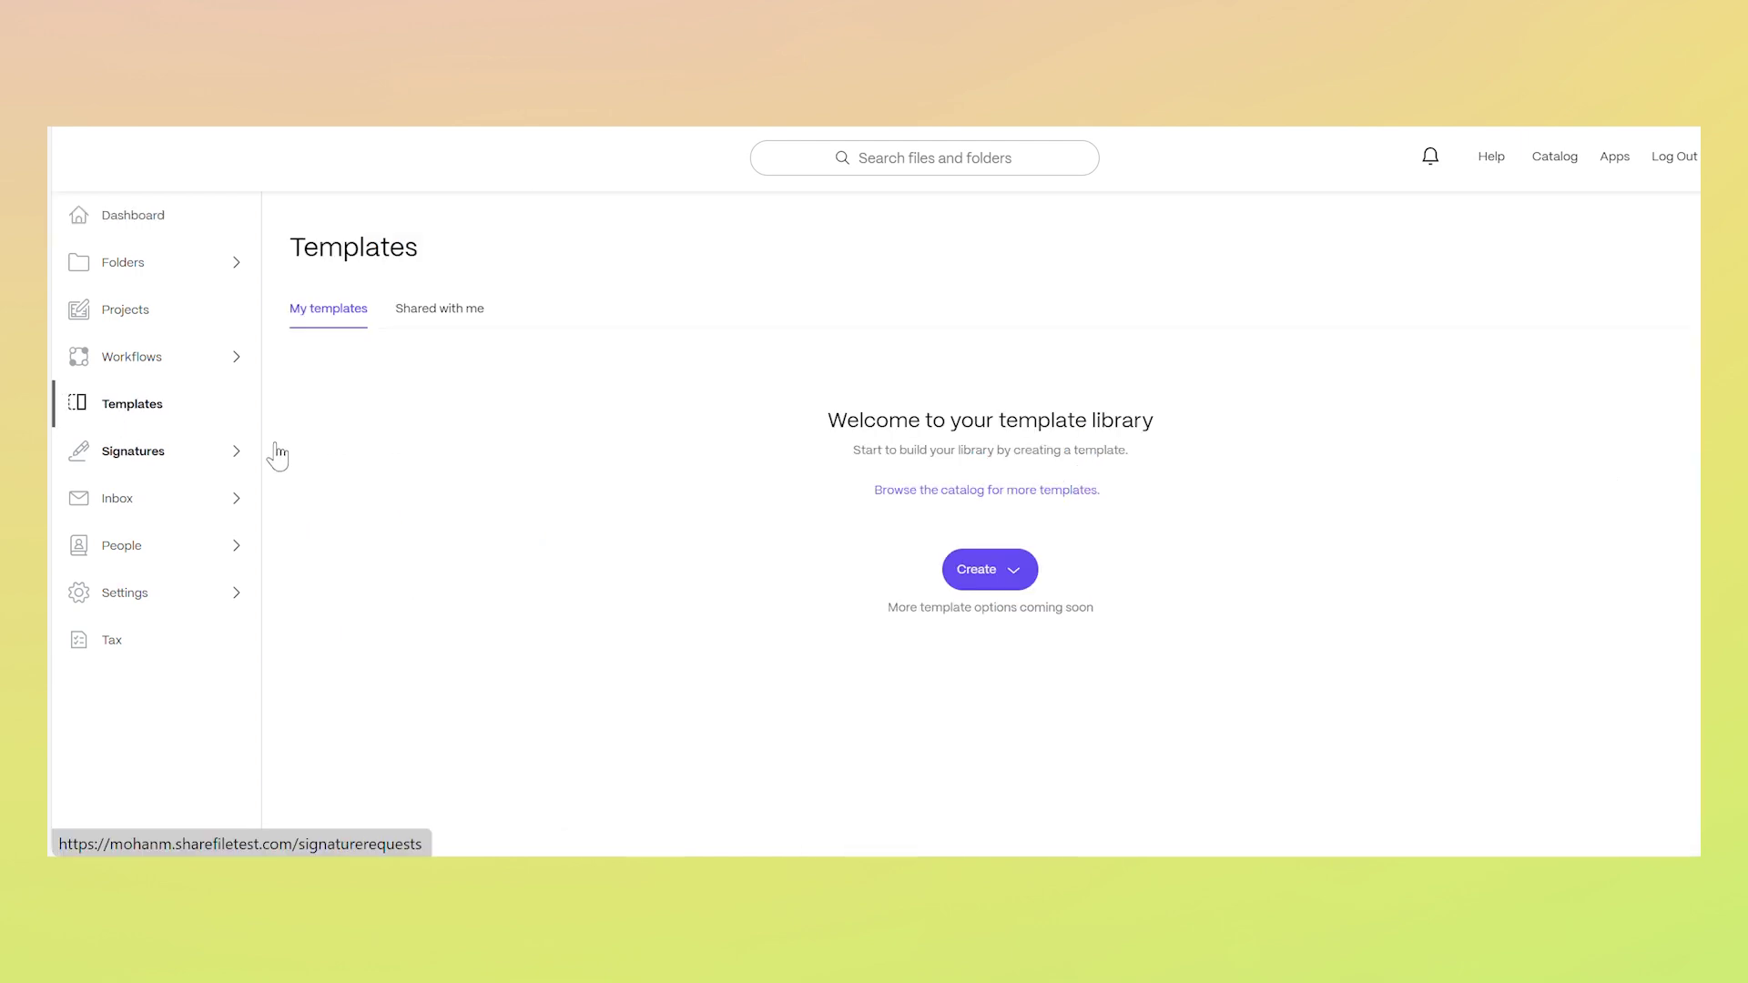
pyautogui.click(1013, 581)
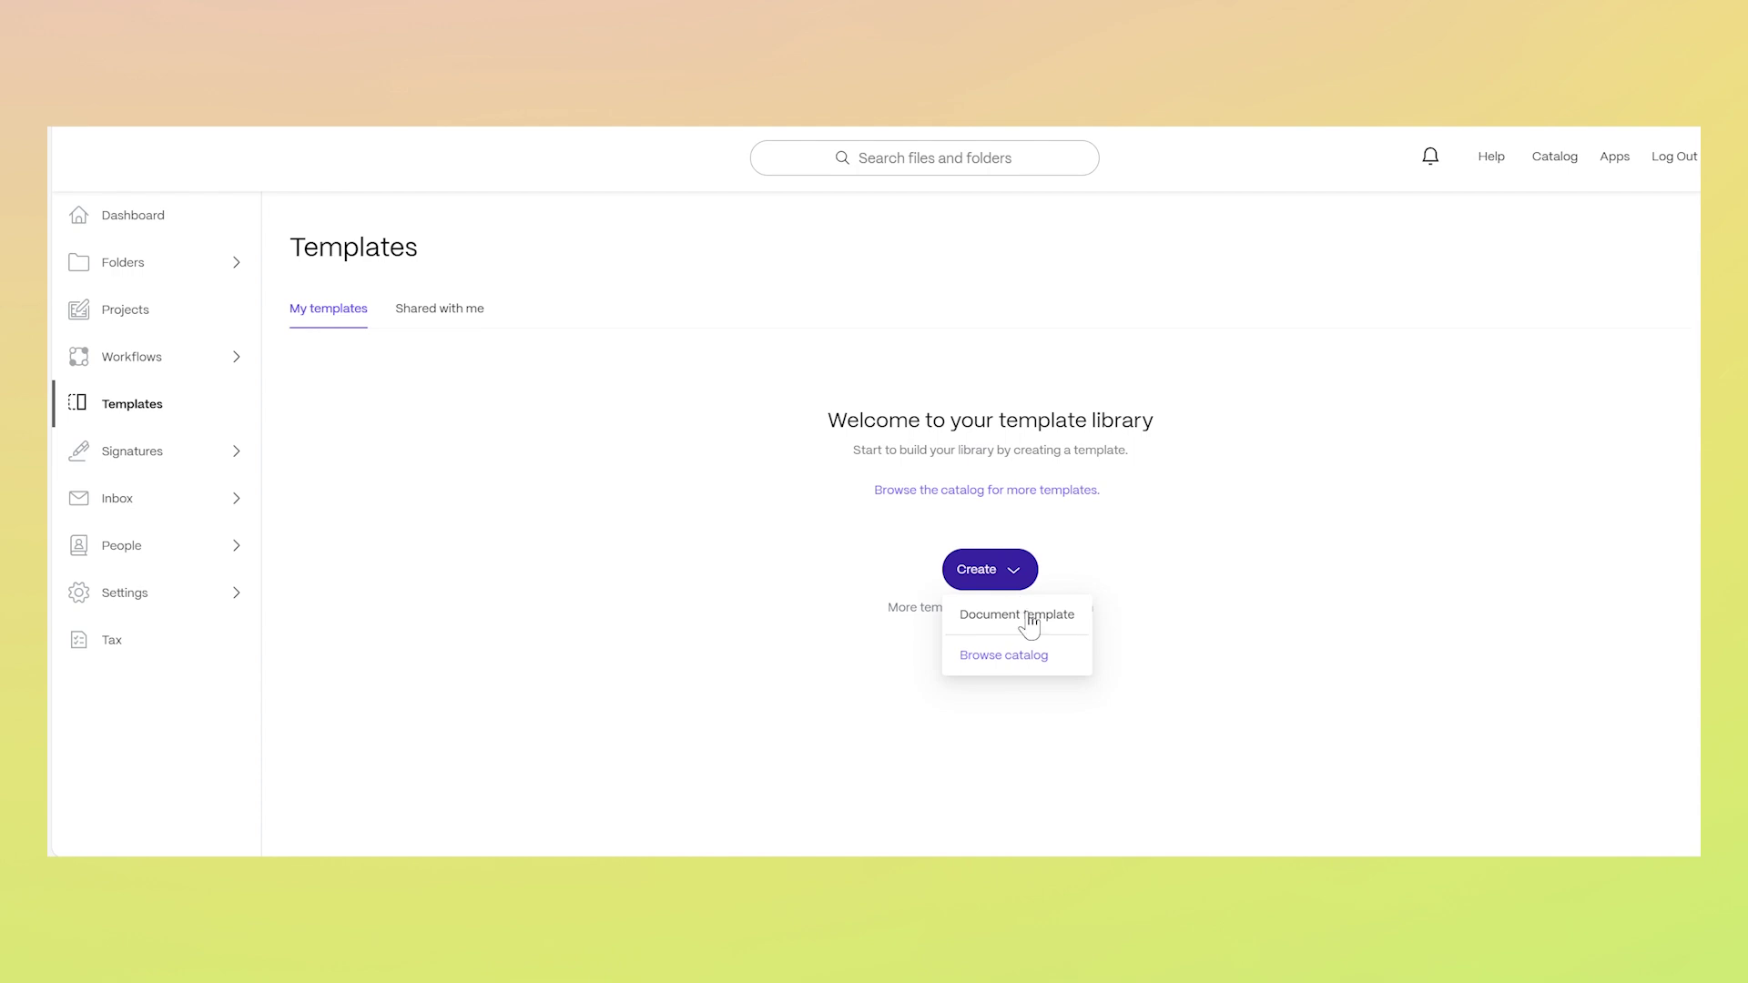
pyautogui.click(1080, 632)
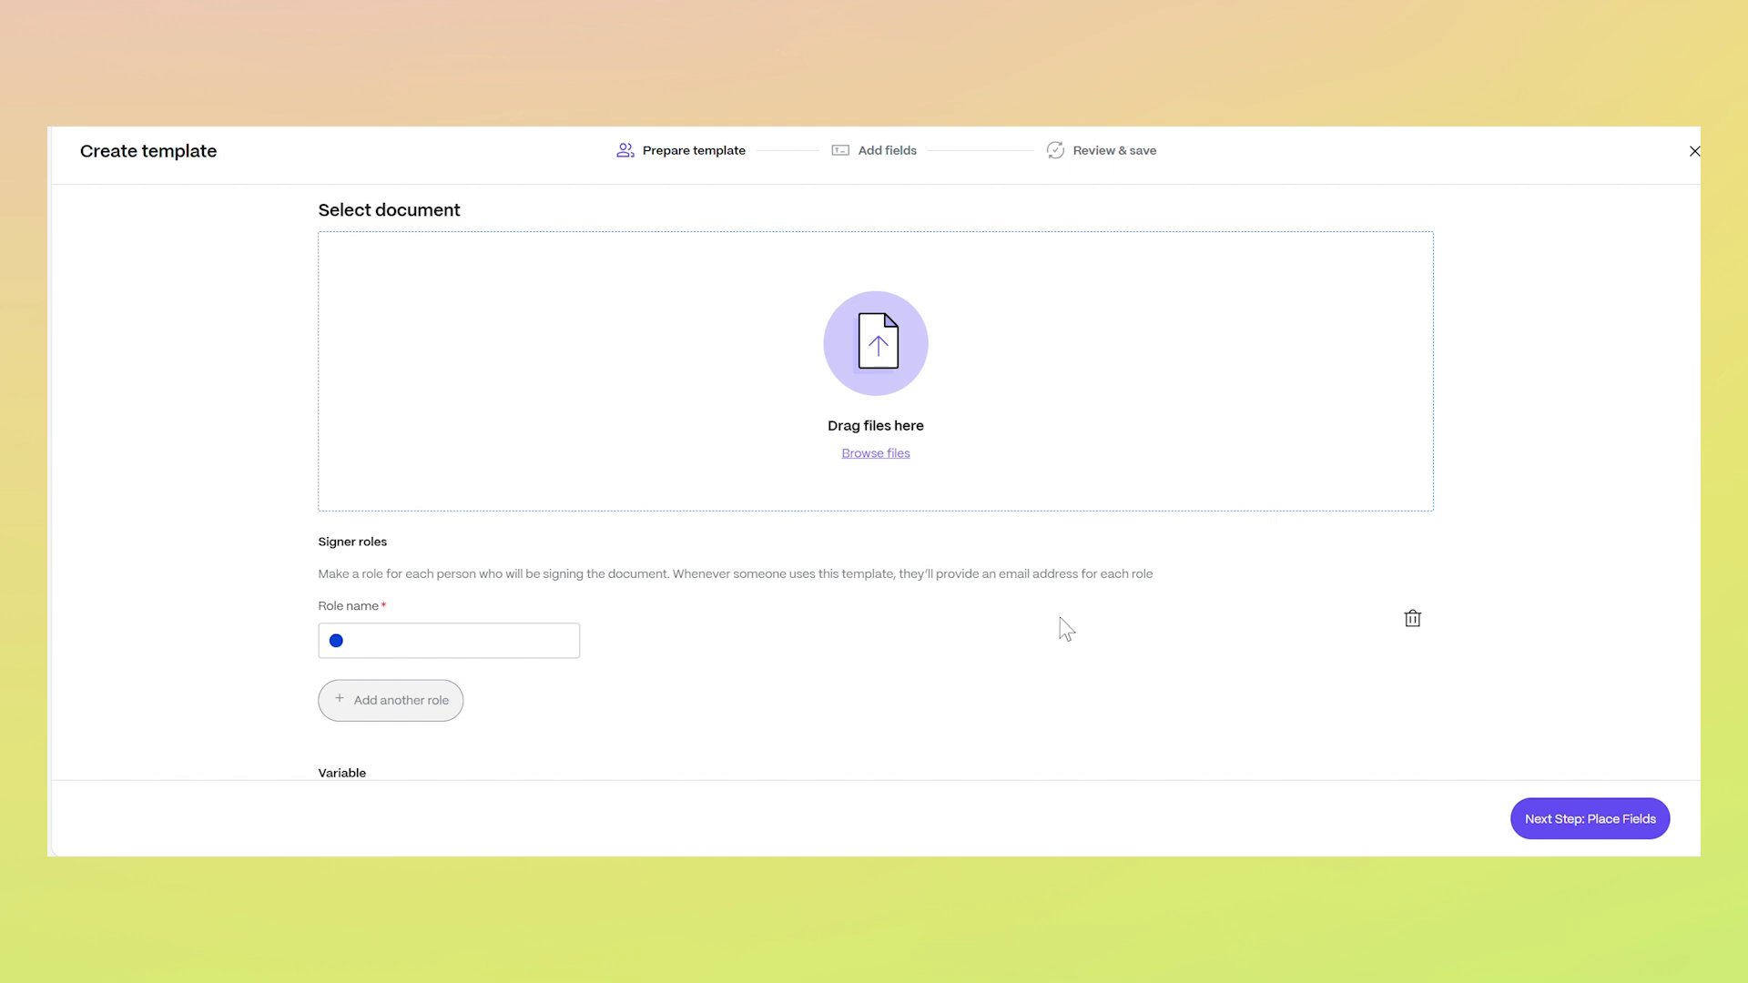
pyautogui.click(885, 454)
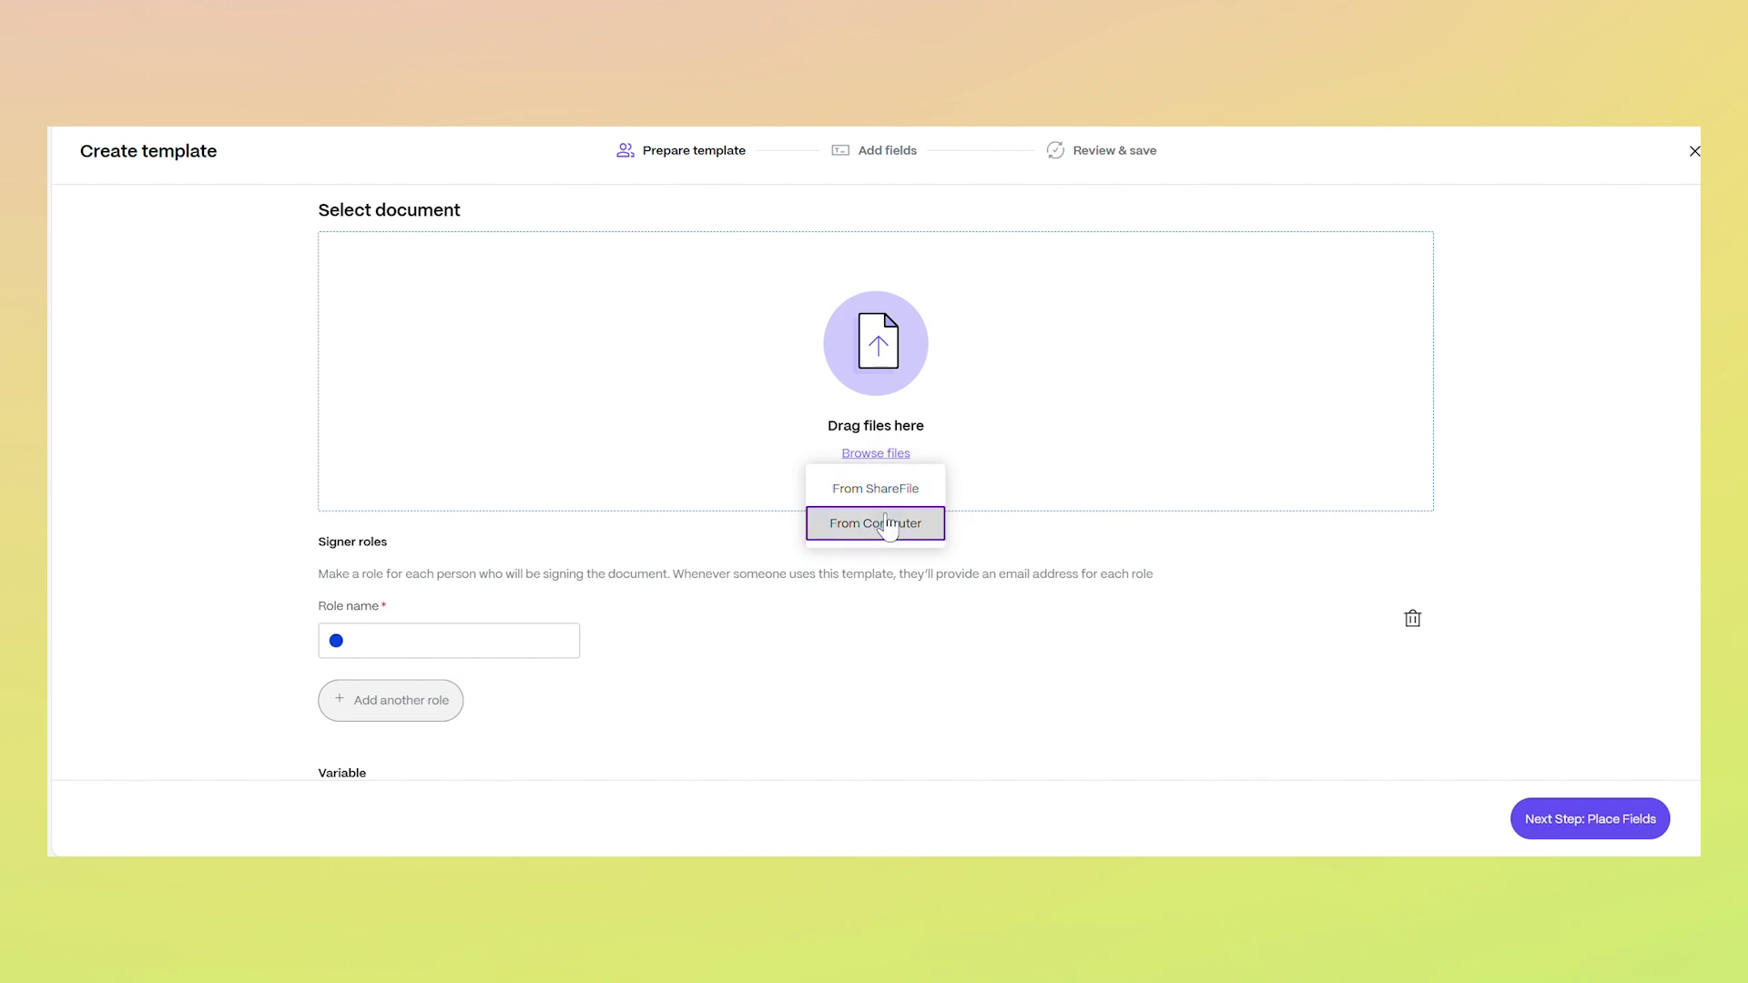
pyautogui.click(875, 524)
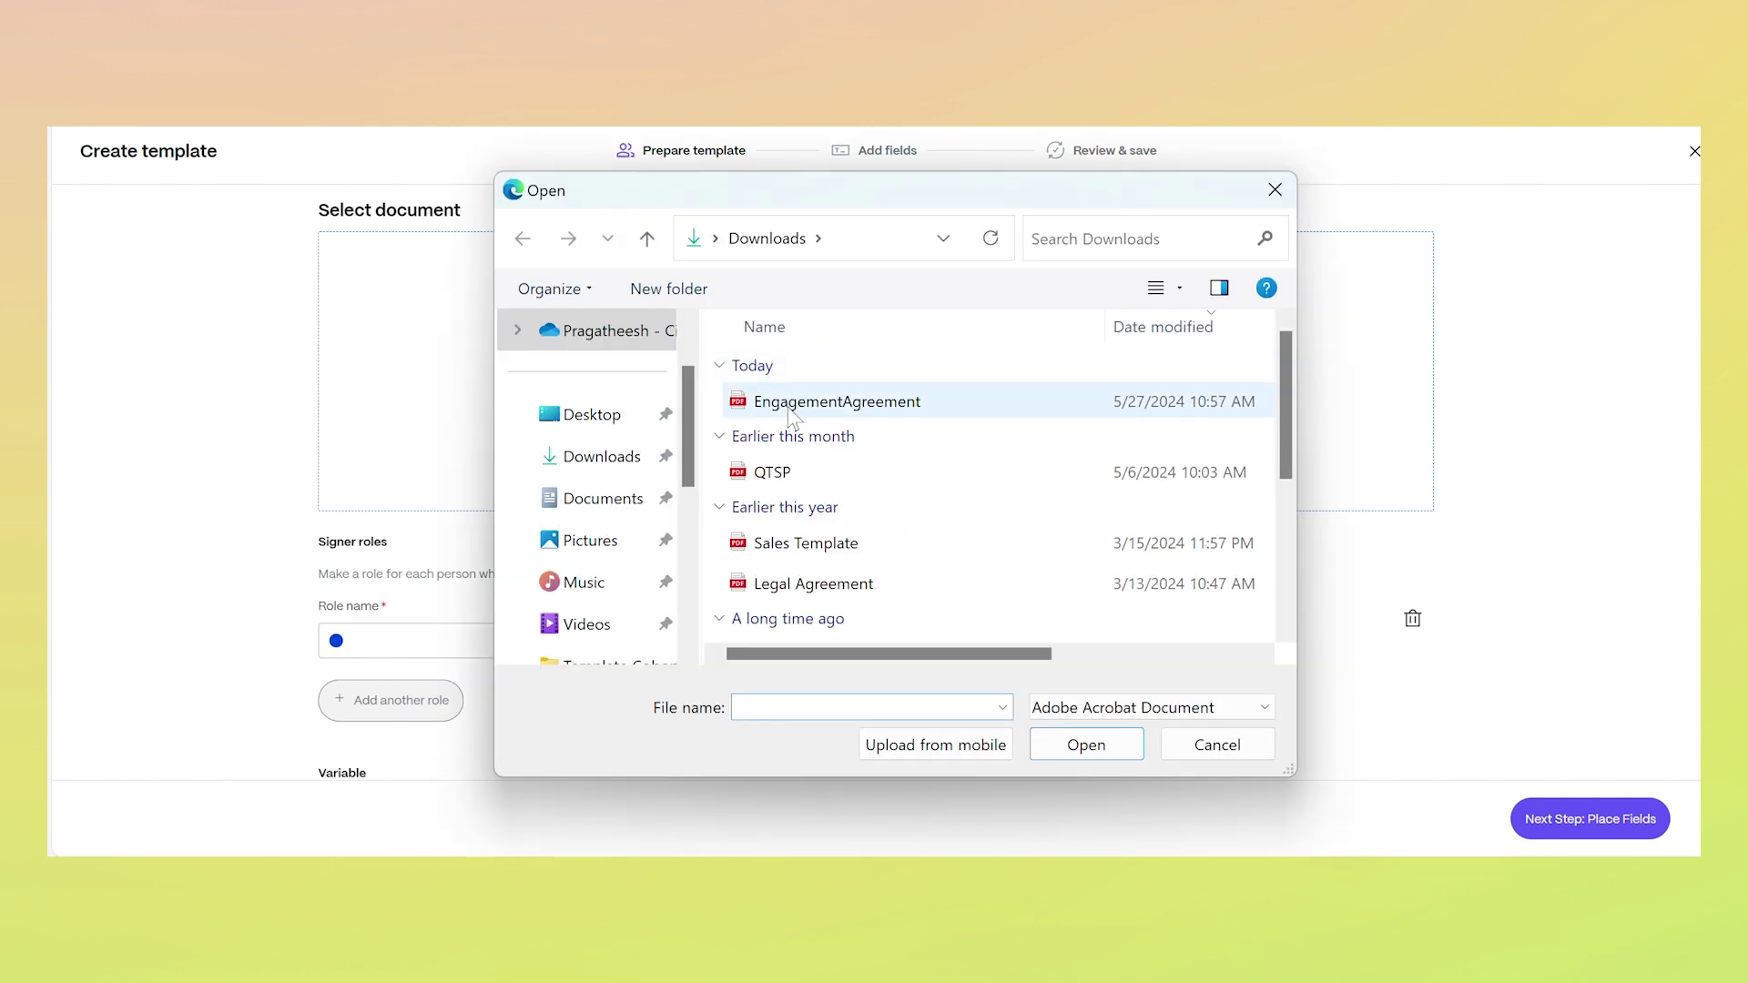
pyautogui.click(789, 407)
pyautogui.click(1111, 744)
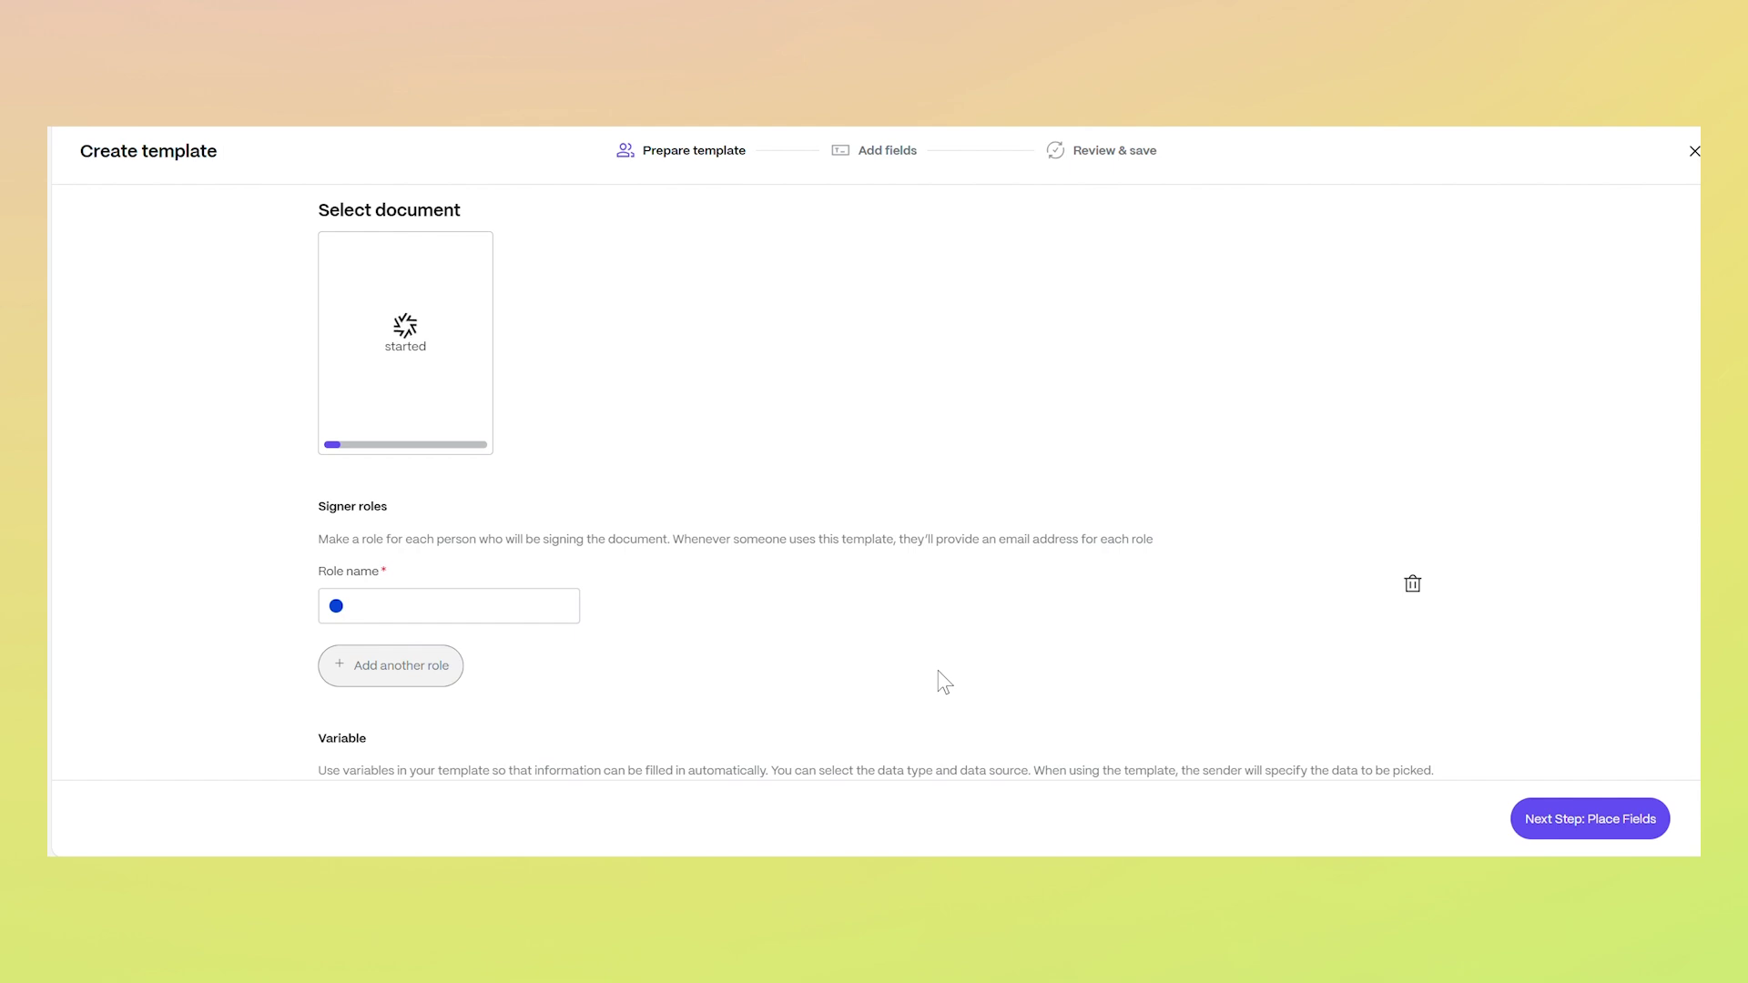
# Name the signer role Client
pyautogui.click(529, 616)
pyautogui.write('Client')
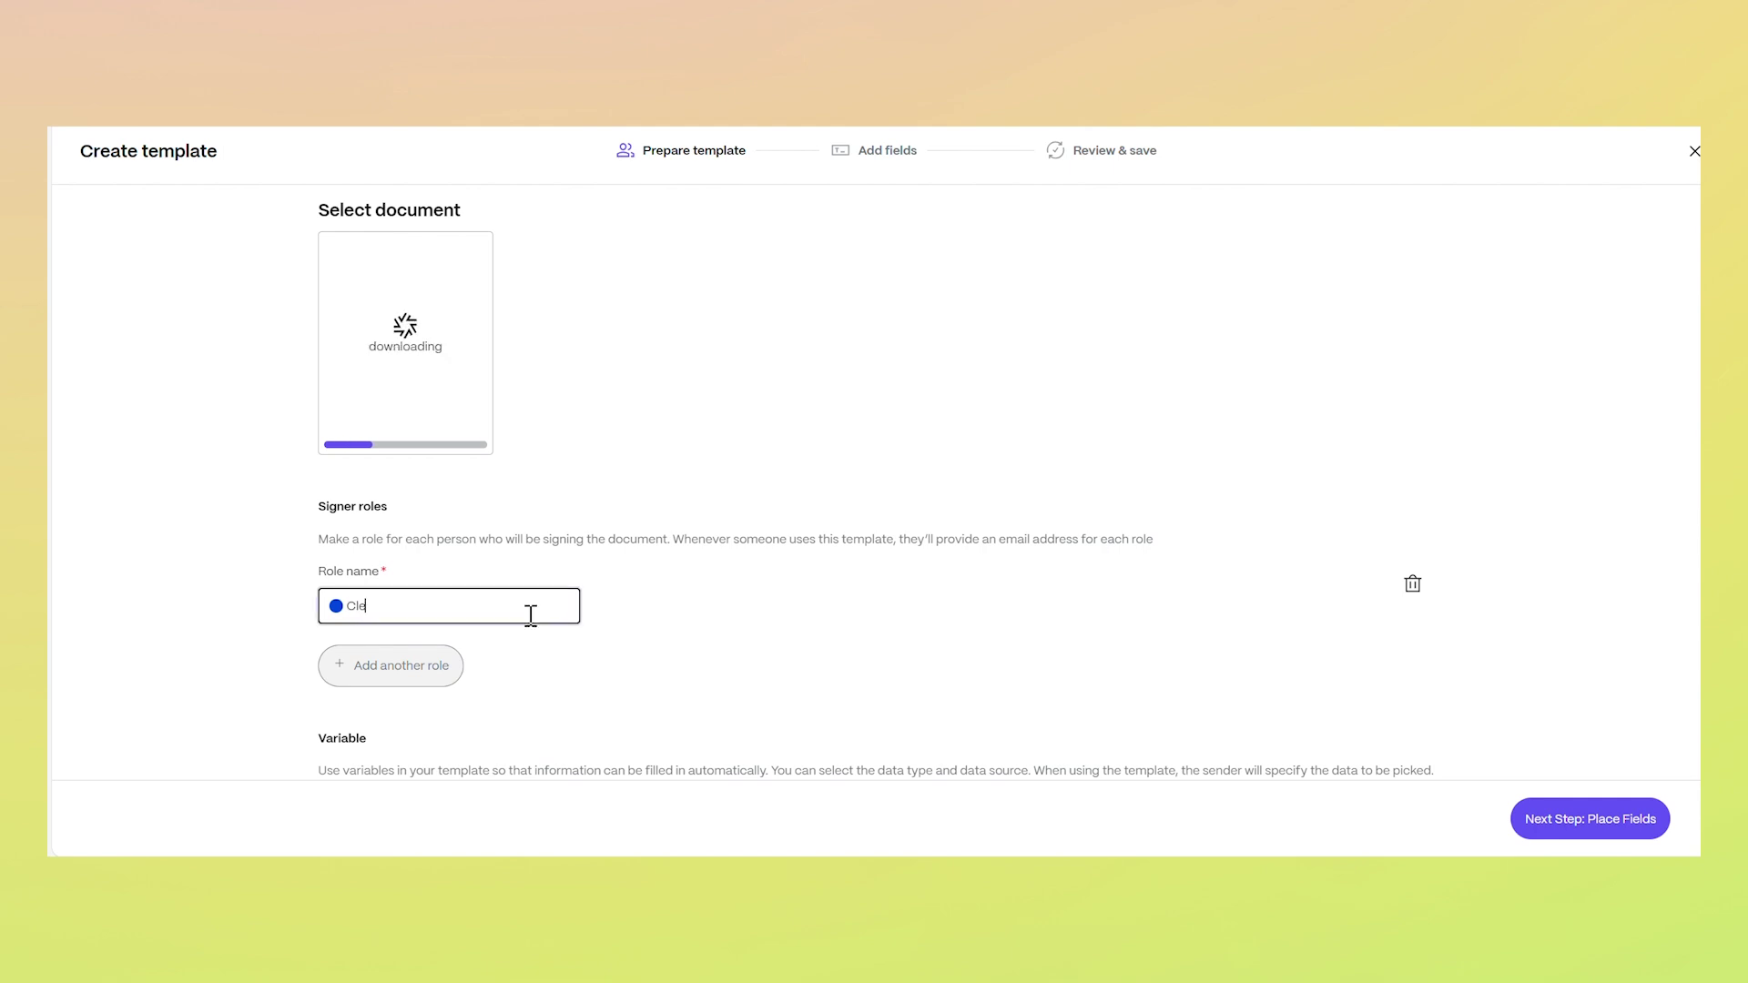
pyautogui.click(576, 689)
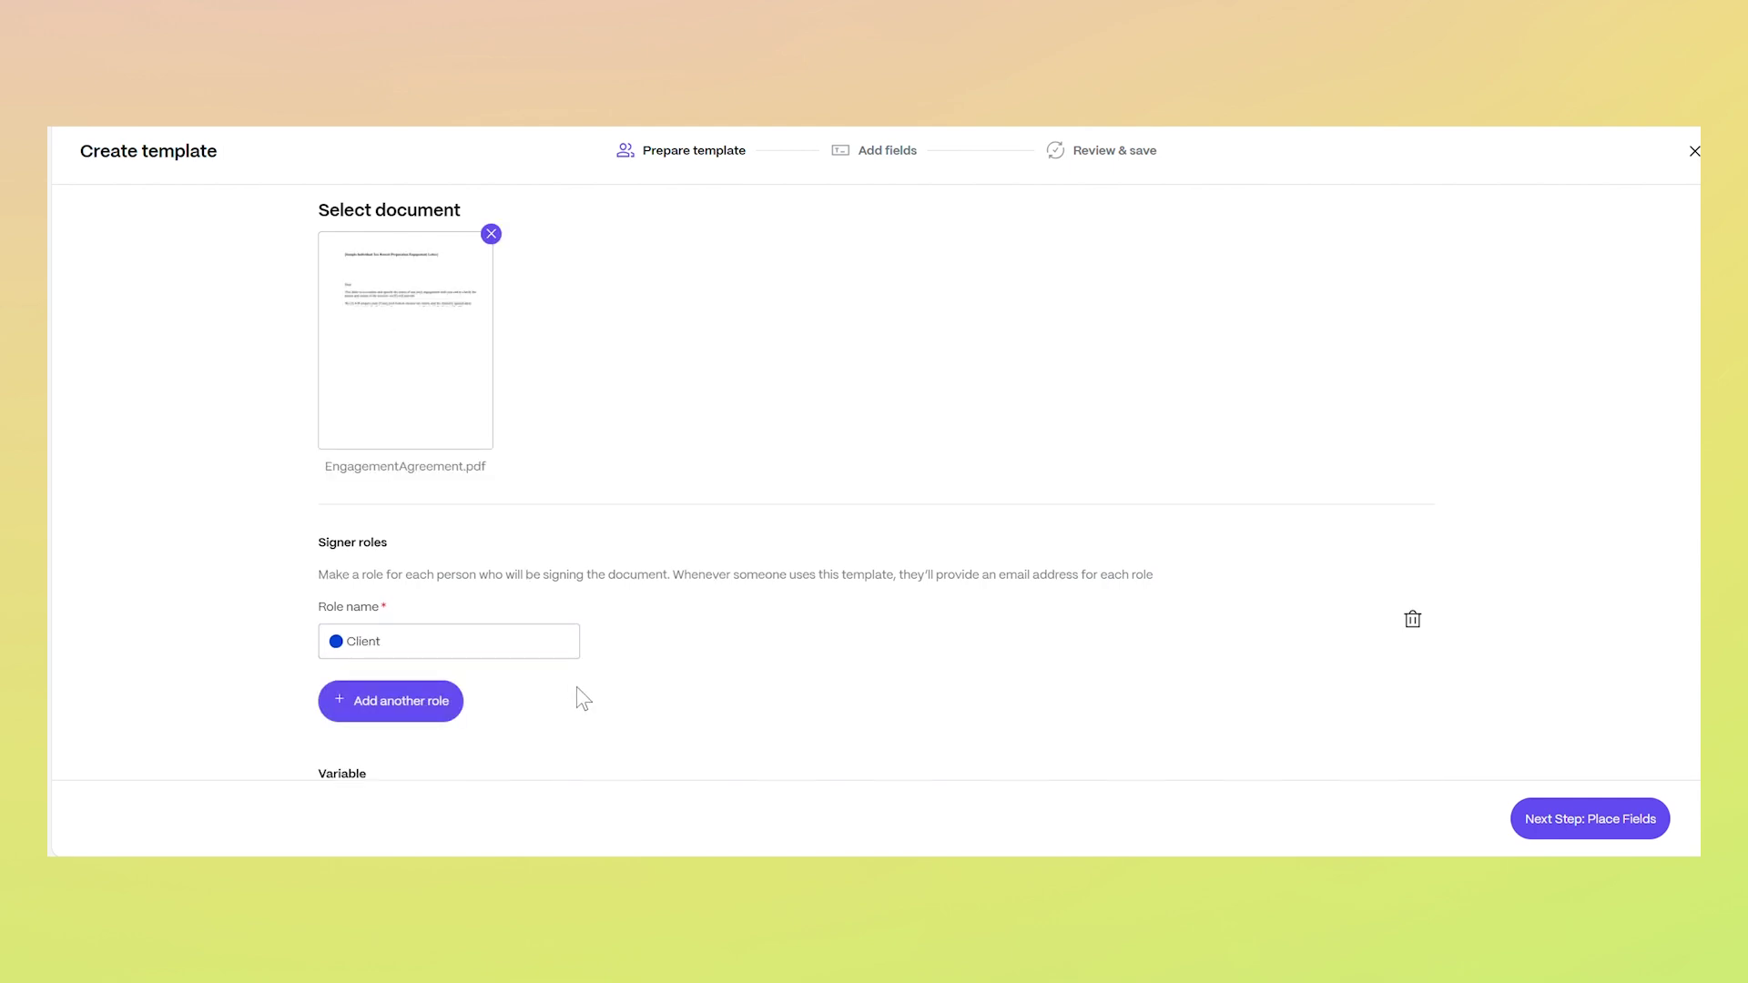
# Add a 'Salesforce Lead' variable with Salesforce data source and Lead source record, then continue
pyautogui.scroll(-1, 576, 697)
pyautogui.click(446, 724)
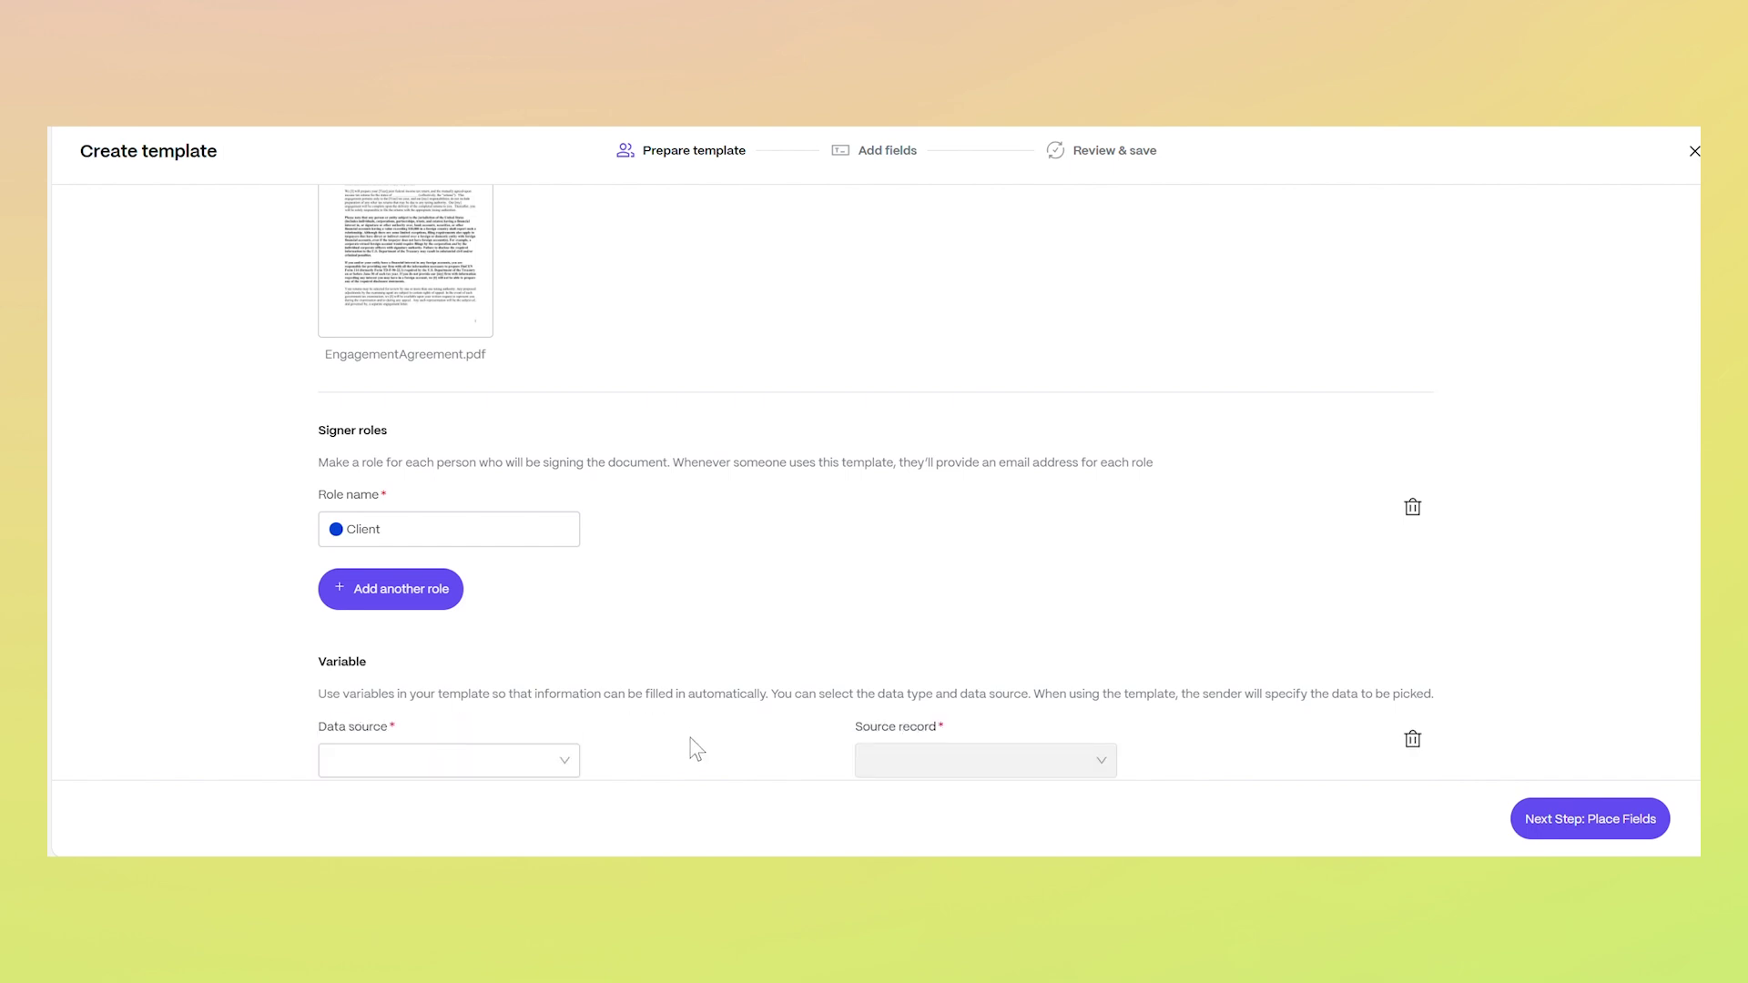
pyautogui.scroll(-3, 694, 745)
pyautogui.click(557, 579)
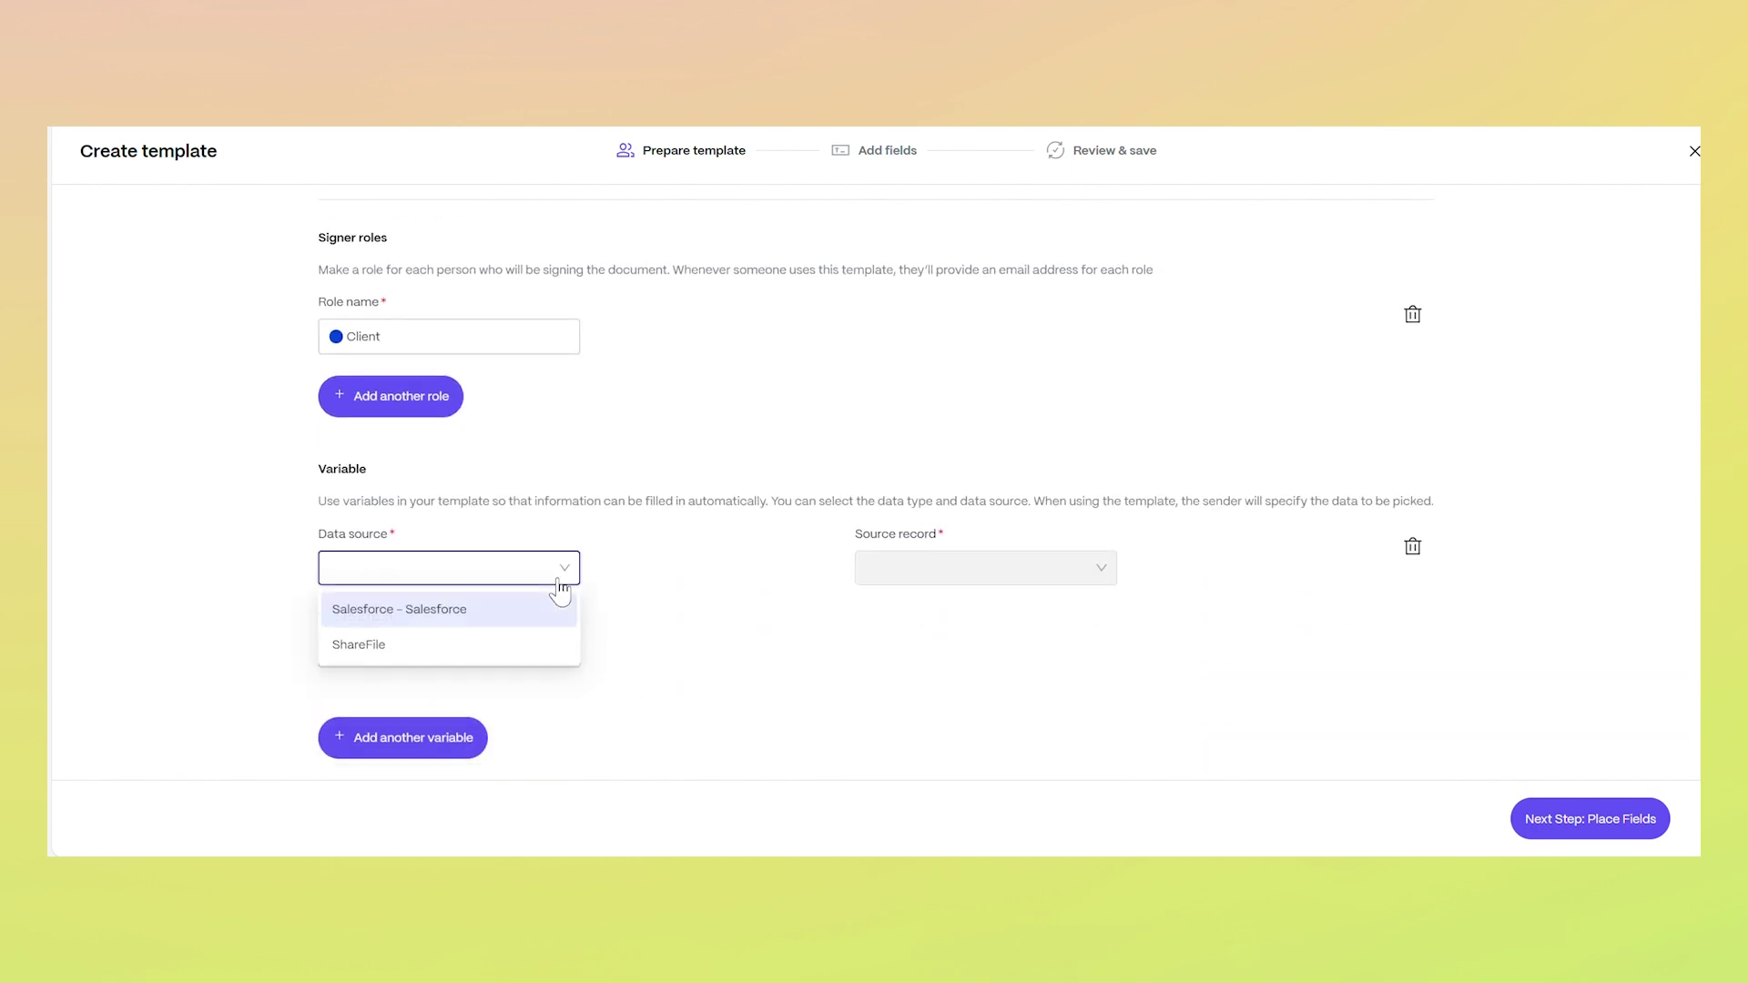
pyautogui.click(551, 611)
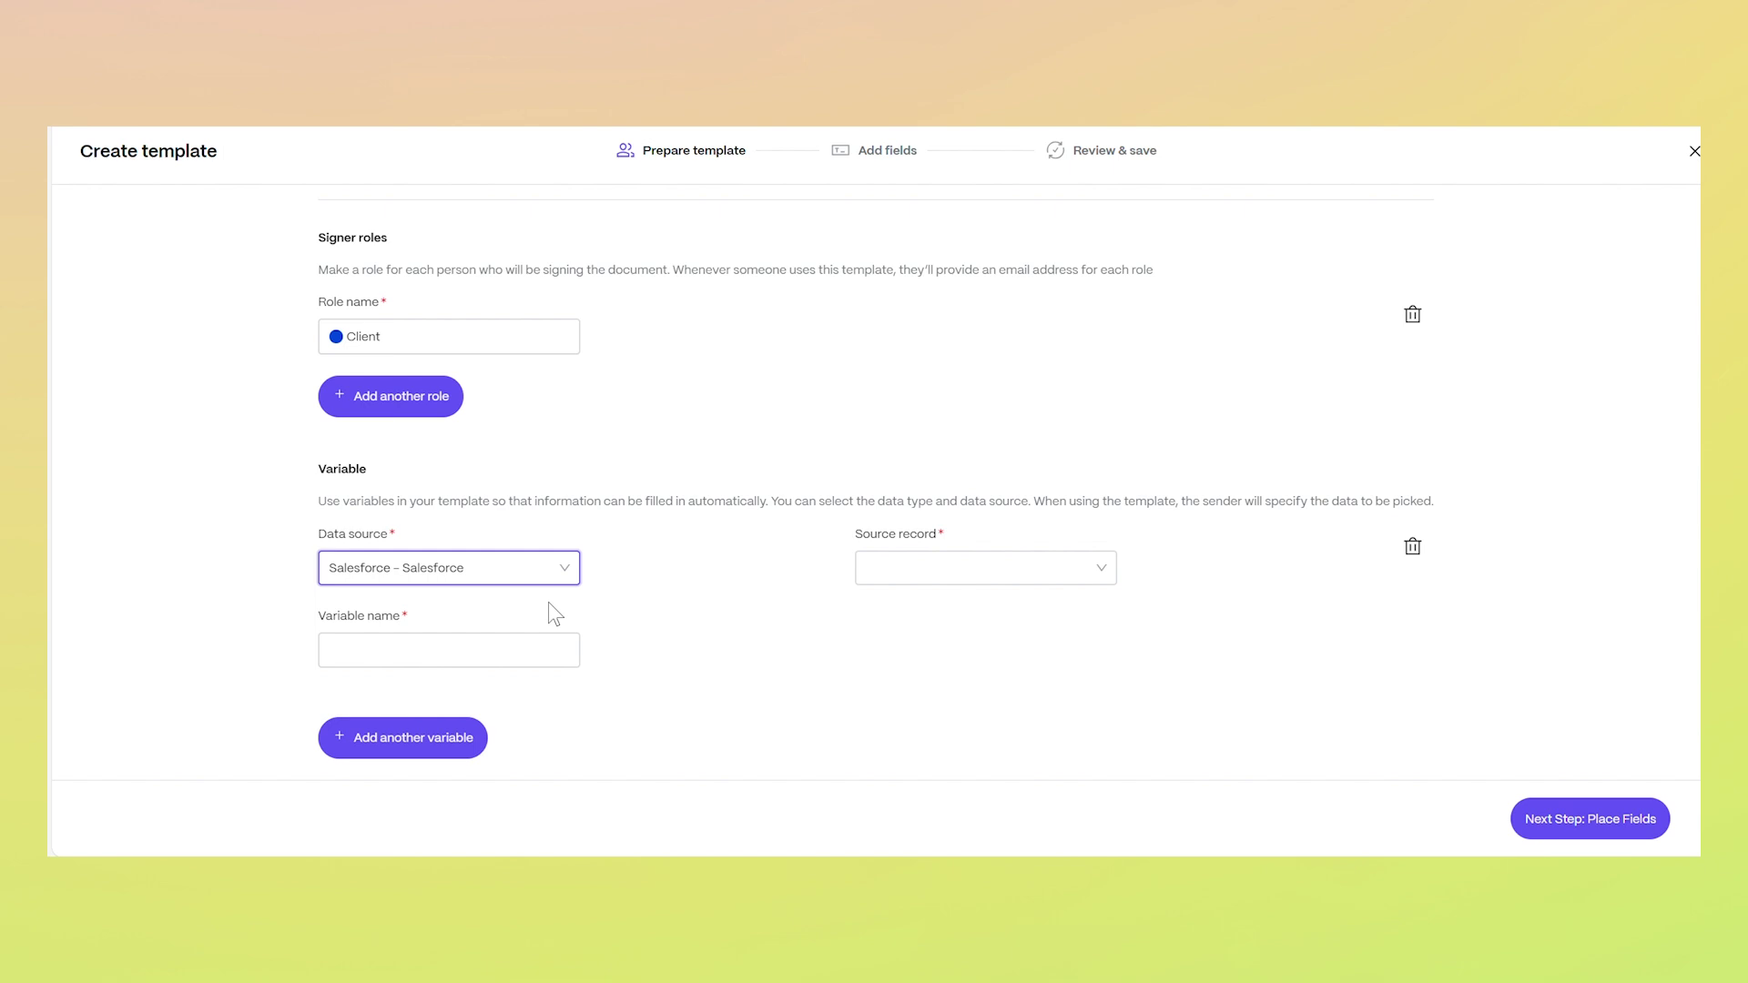
pyautogui.click(937, 579)
pyautogui.click(894, 717)
pyautogui.click(546, 650)
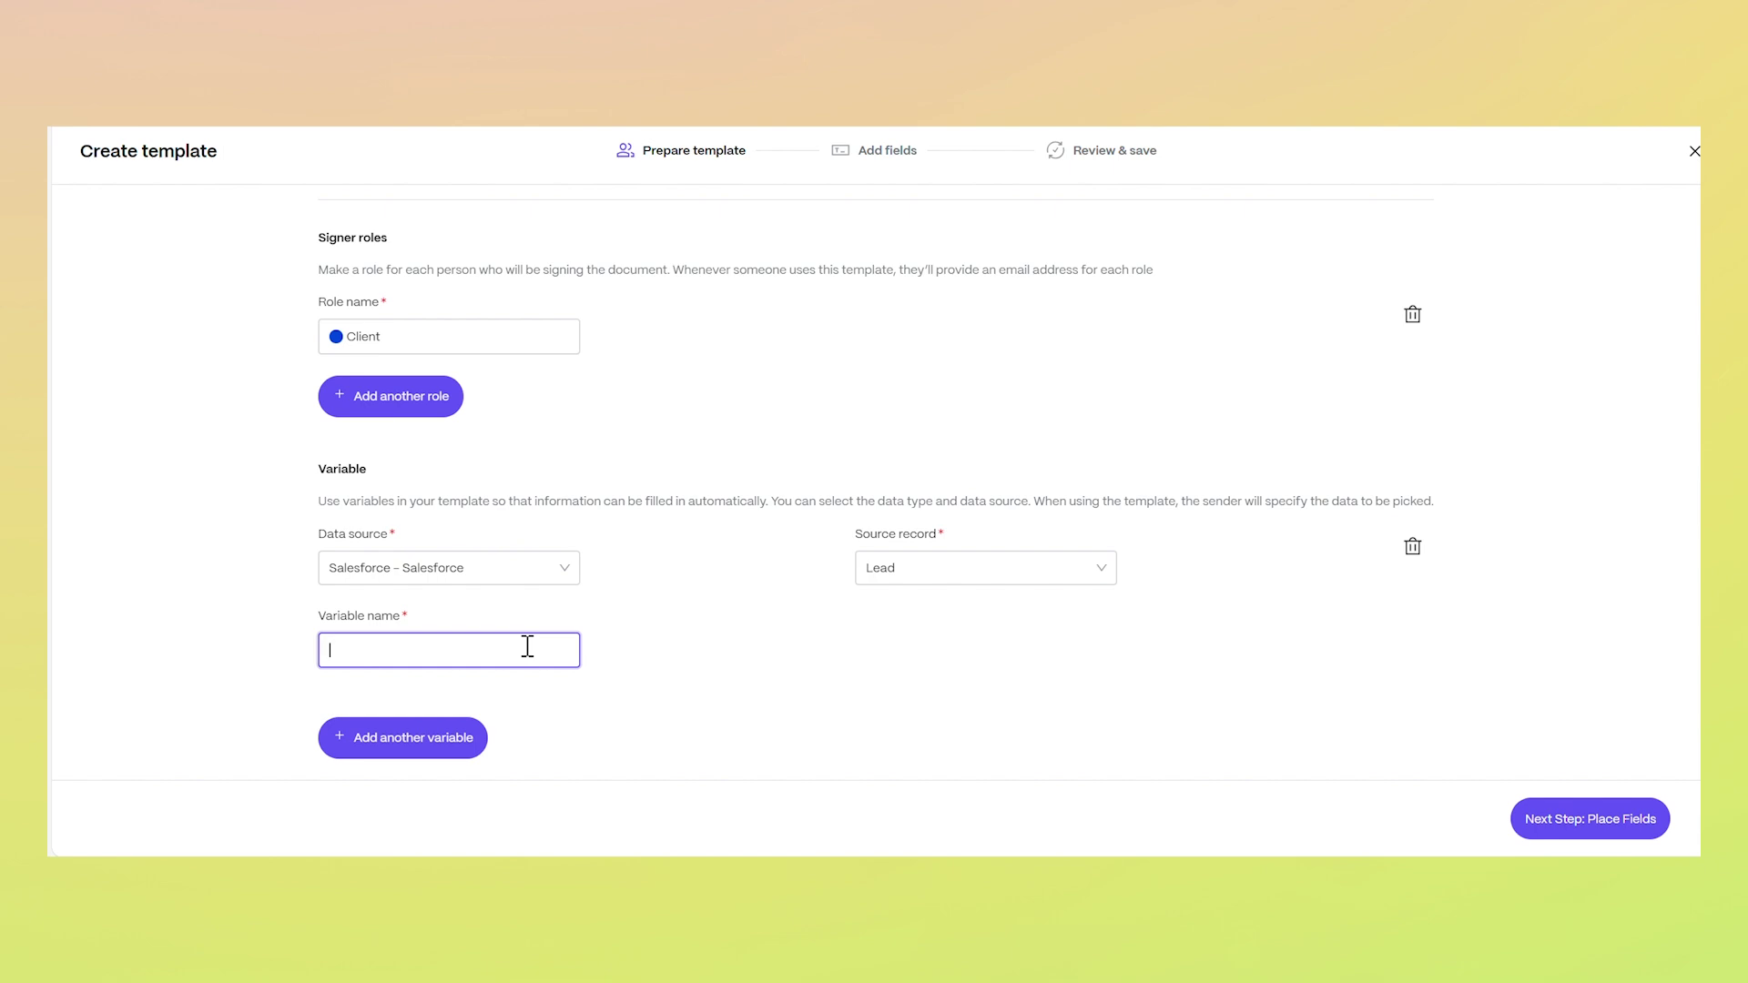
pyautogui.write('Salesforce Lead')
pyautogui.click(835, 705)
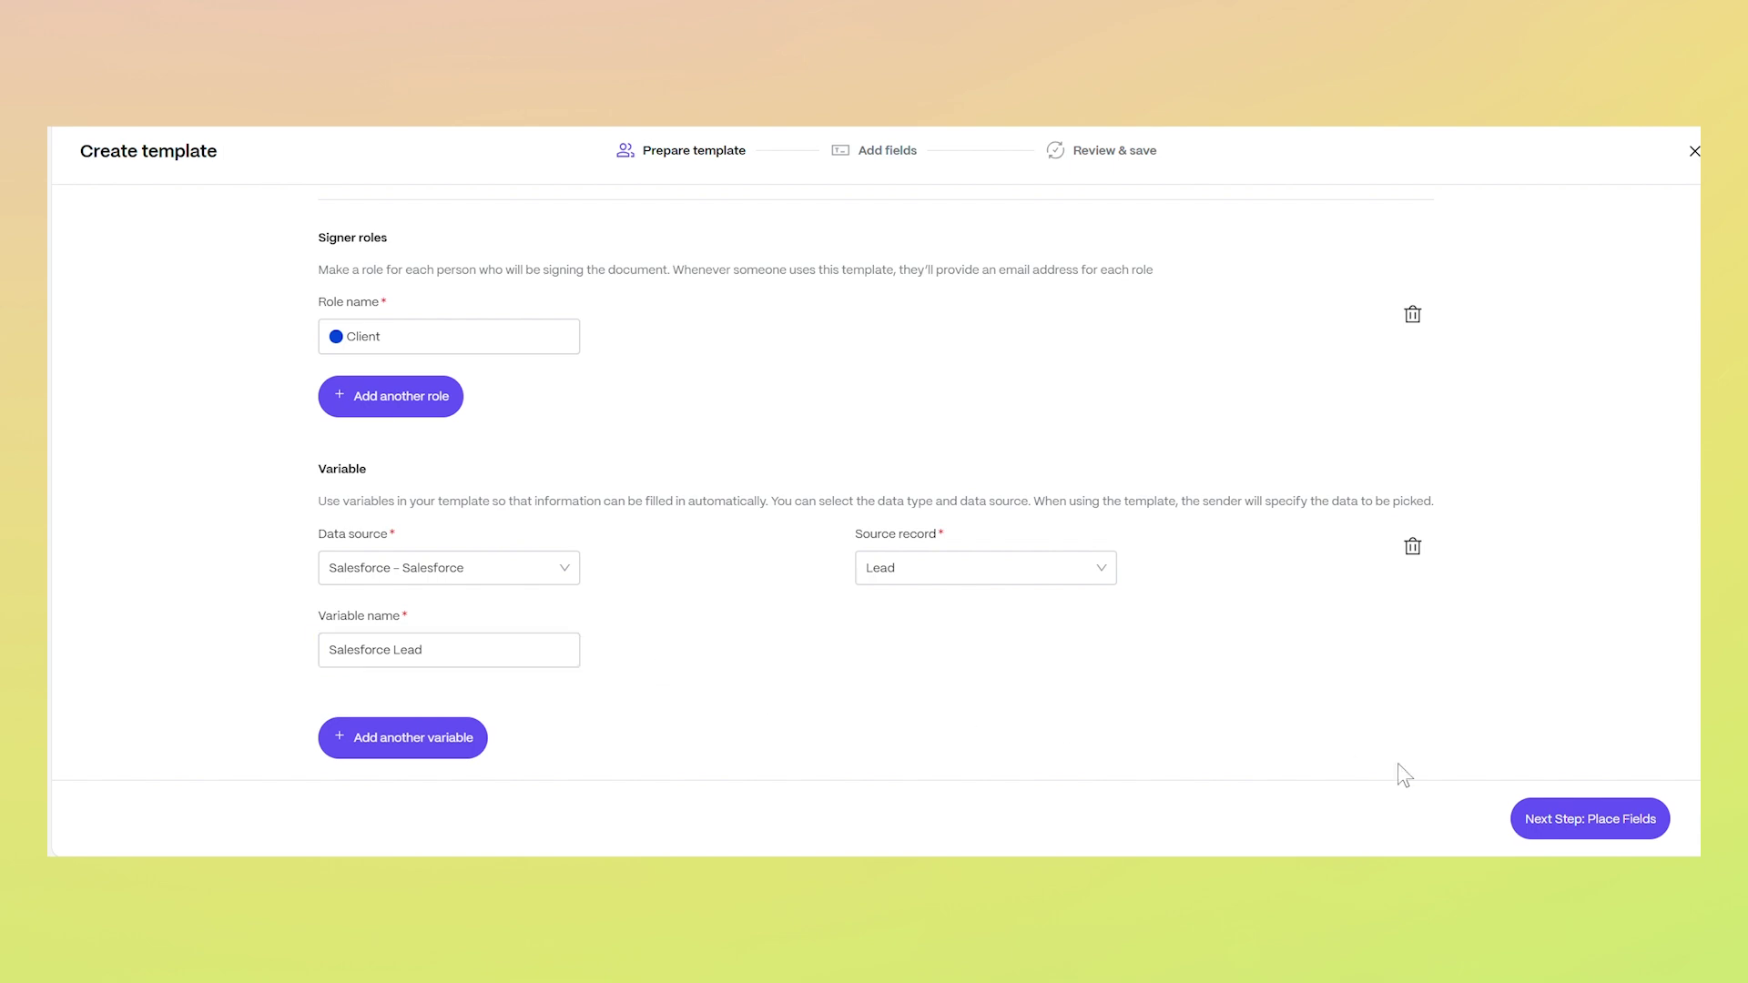
pyautogui.click(1552, 820)
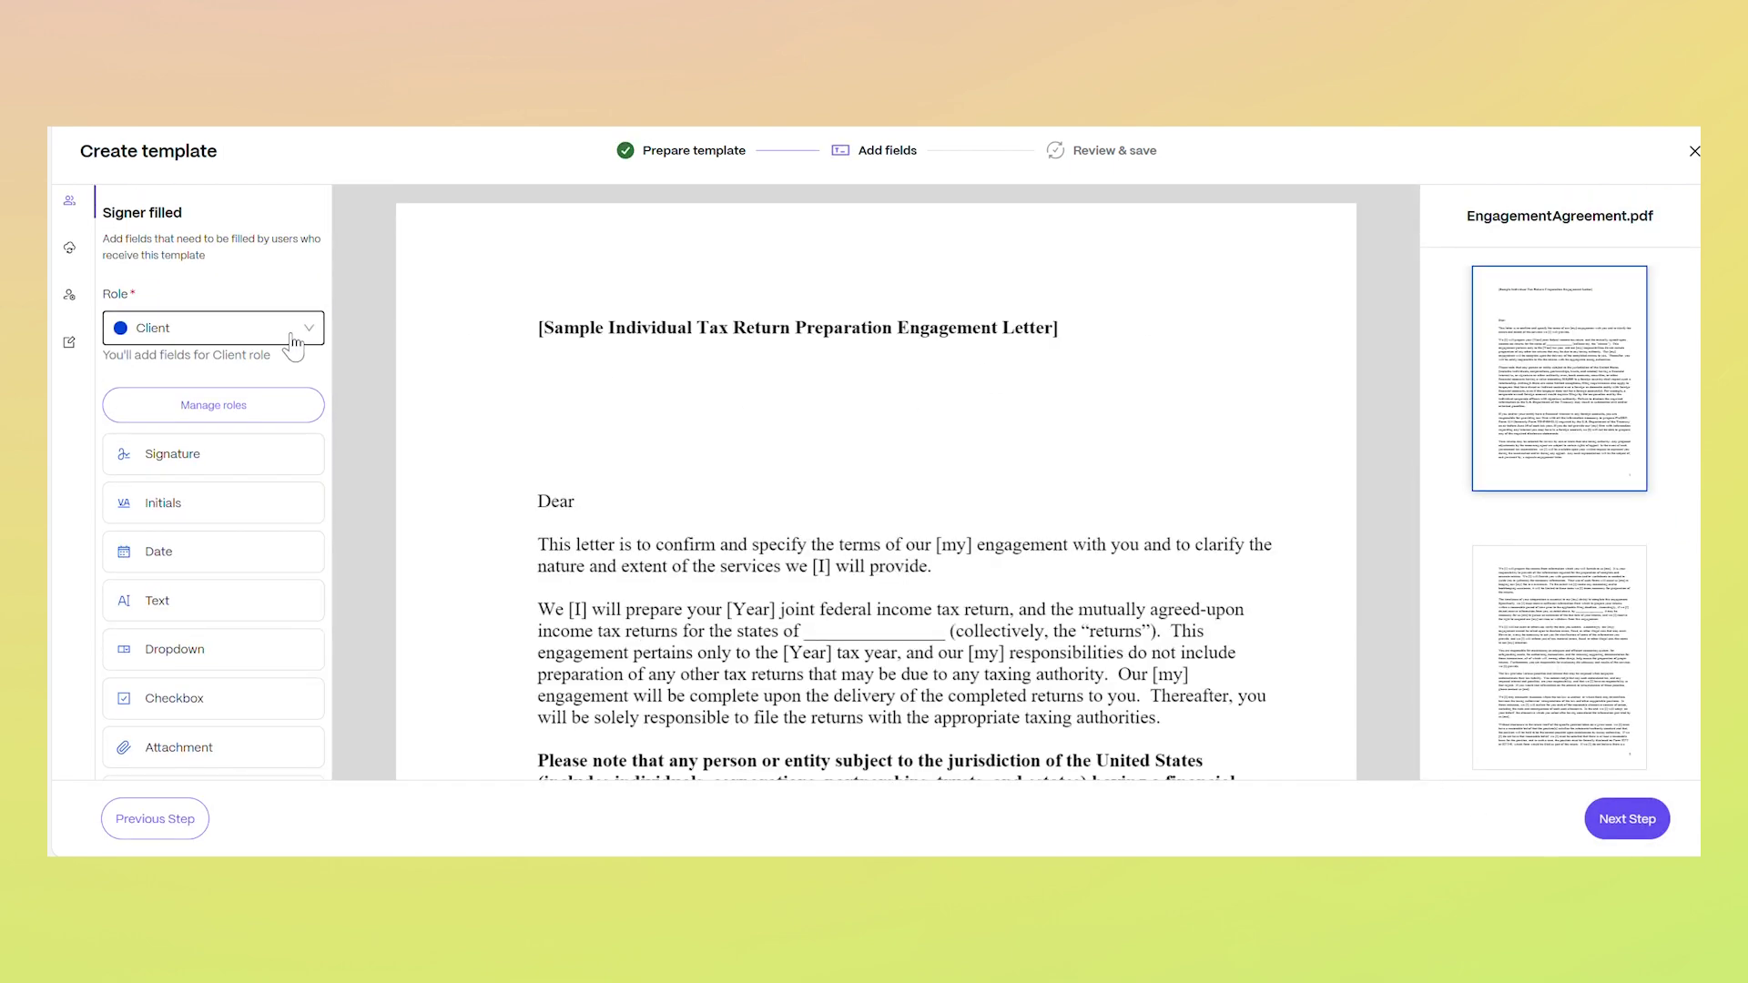
# For the Client role, place a Signature field above ACCEPTED AND AGREED
pyautogui.click(287, 337)
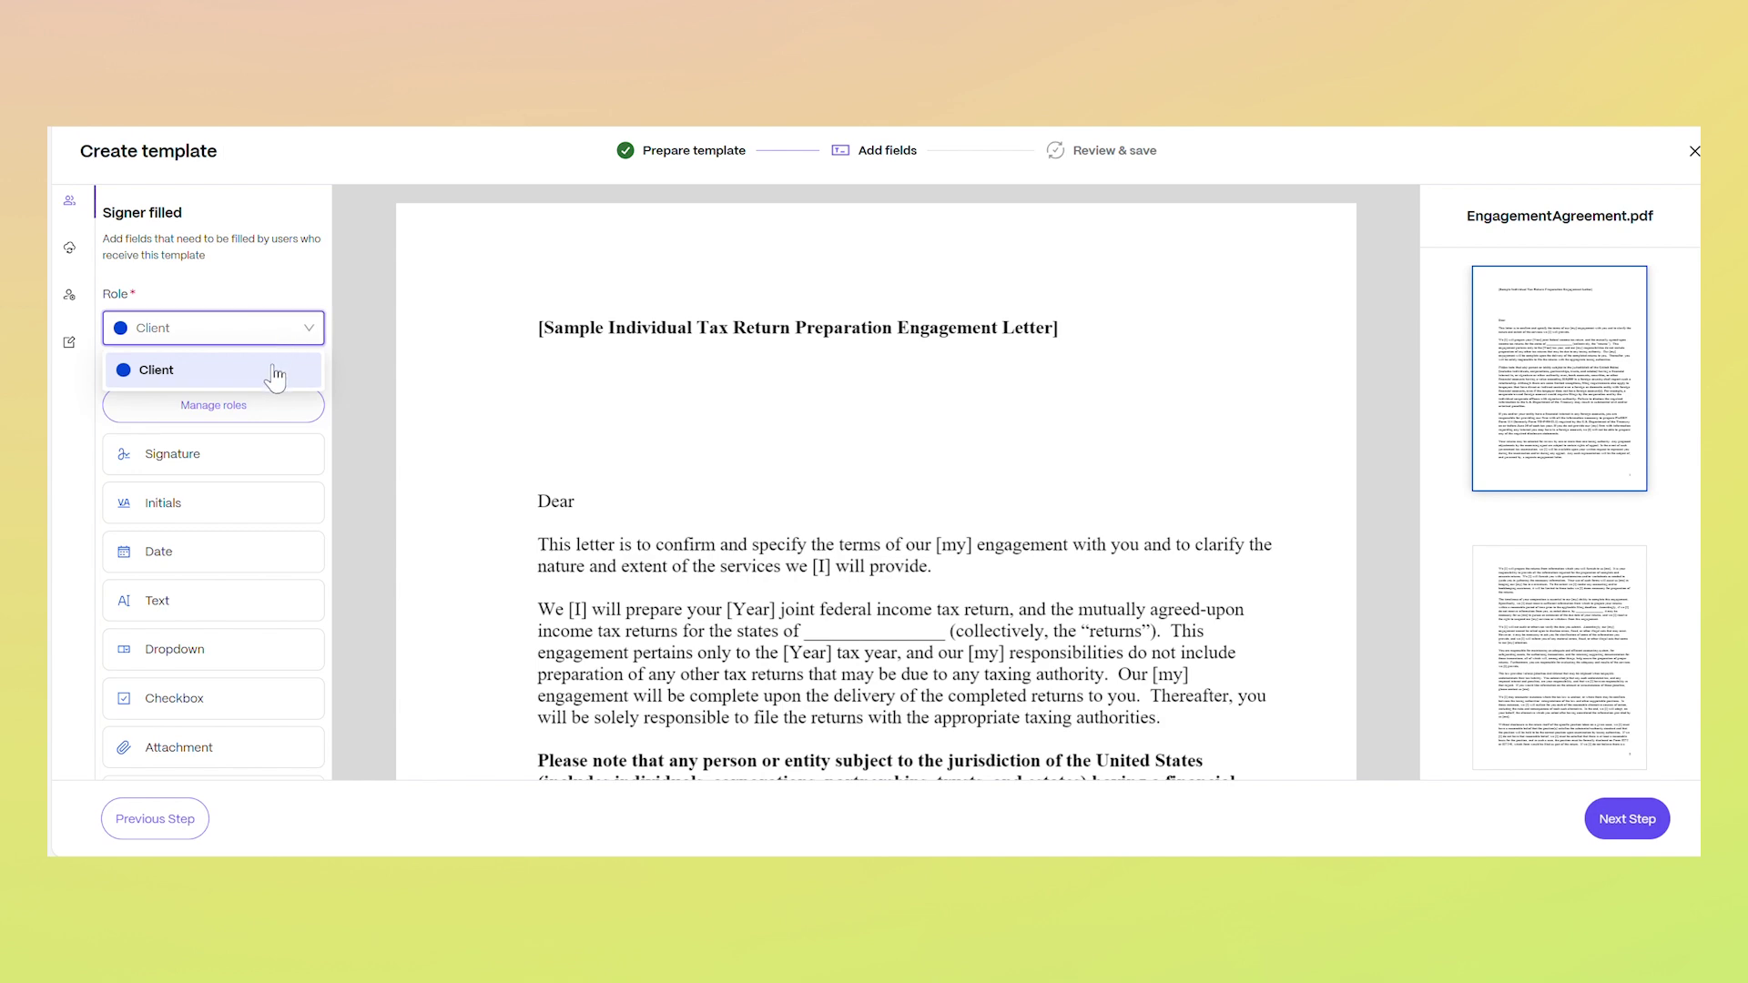
pyautogui.click(273, 369)
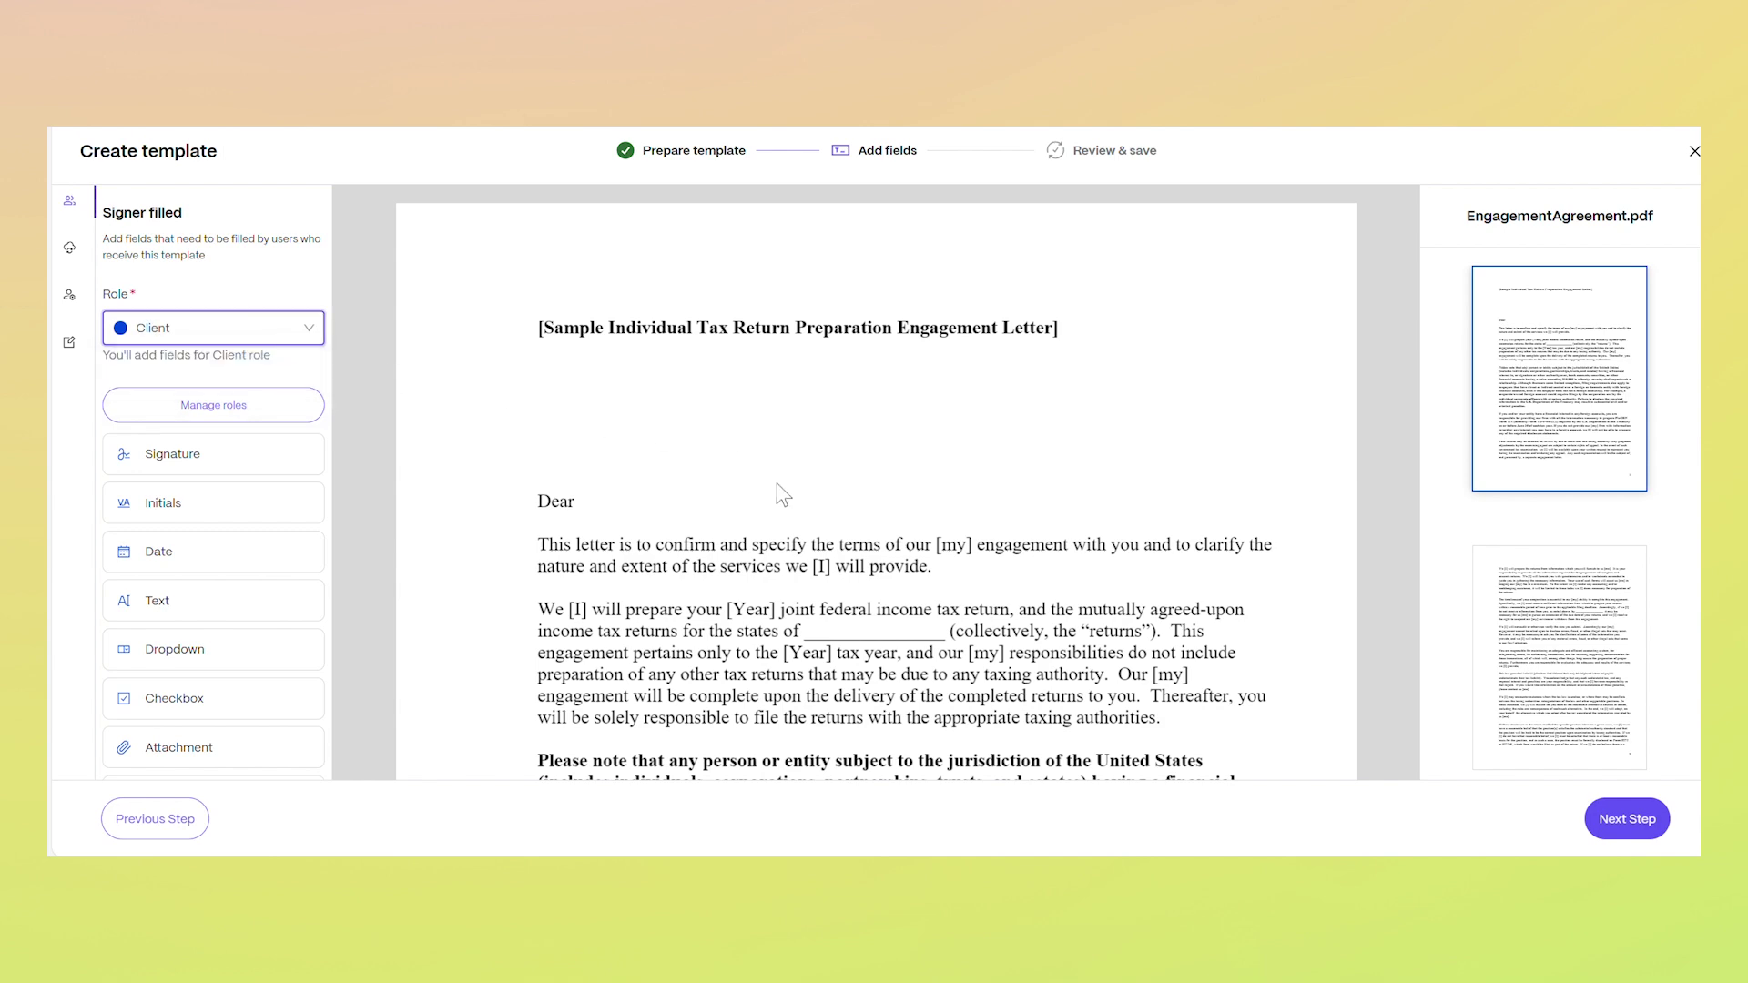
pyautogui.scroll(-15, 783, 494)
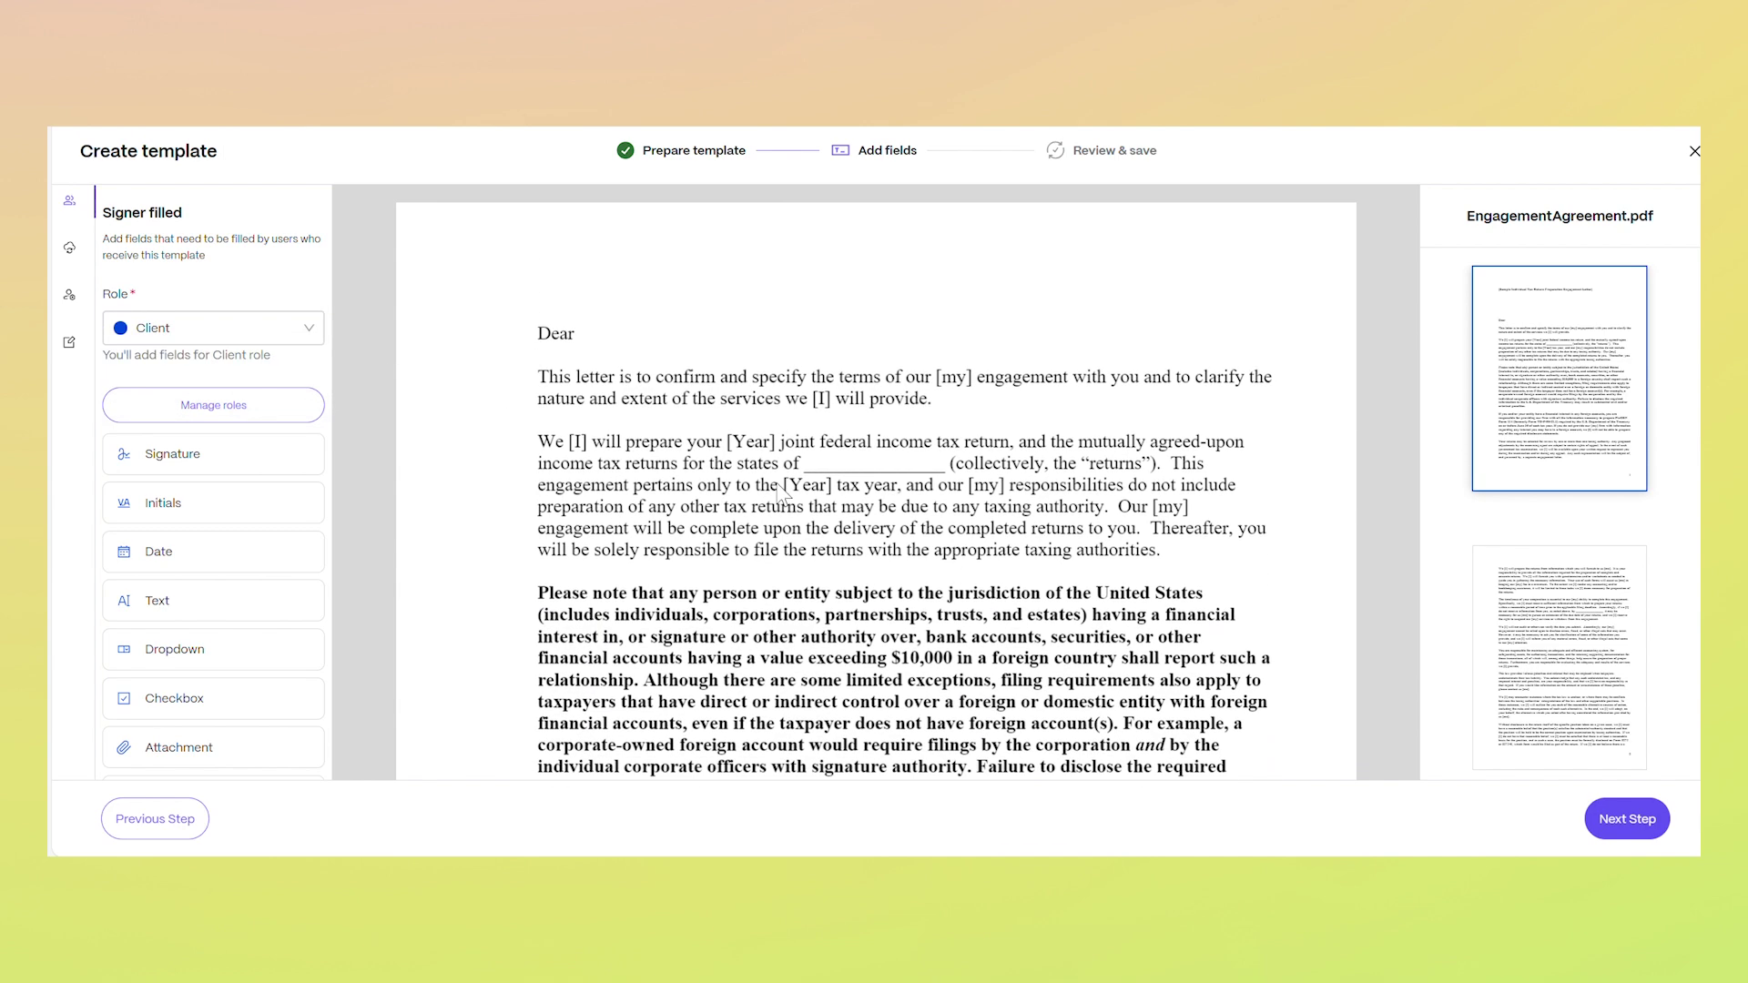
pyautogui.scroll(-20, 781, 495)
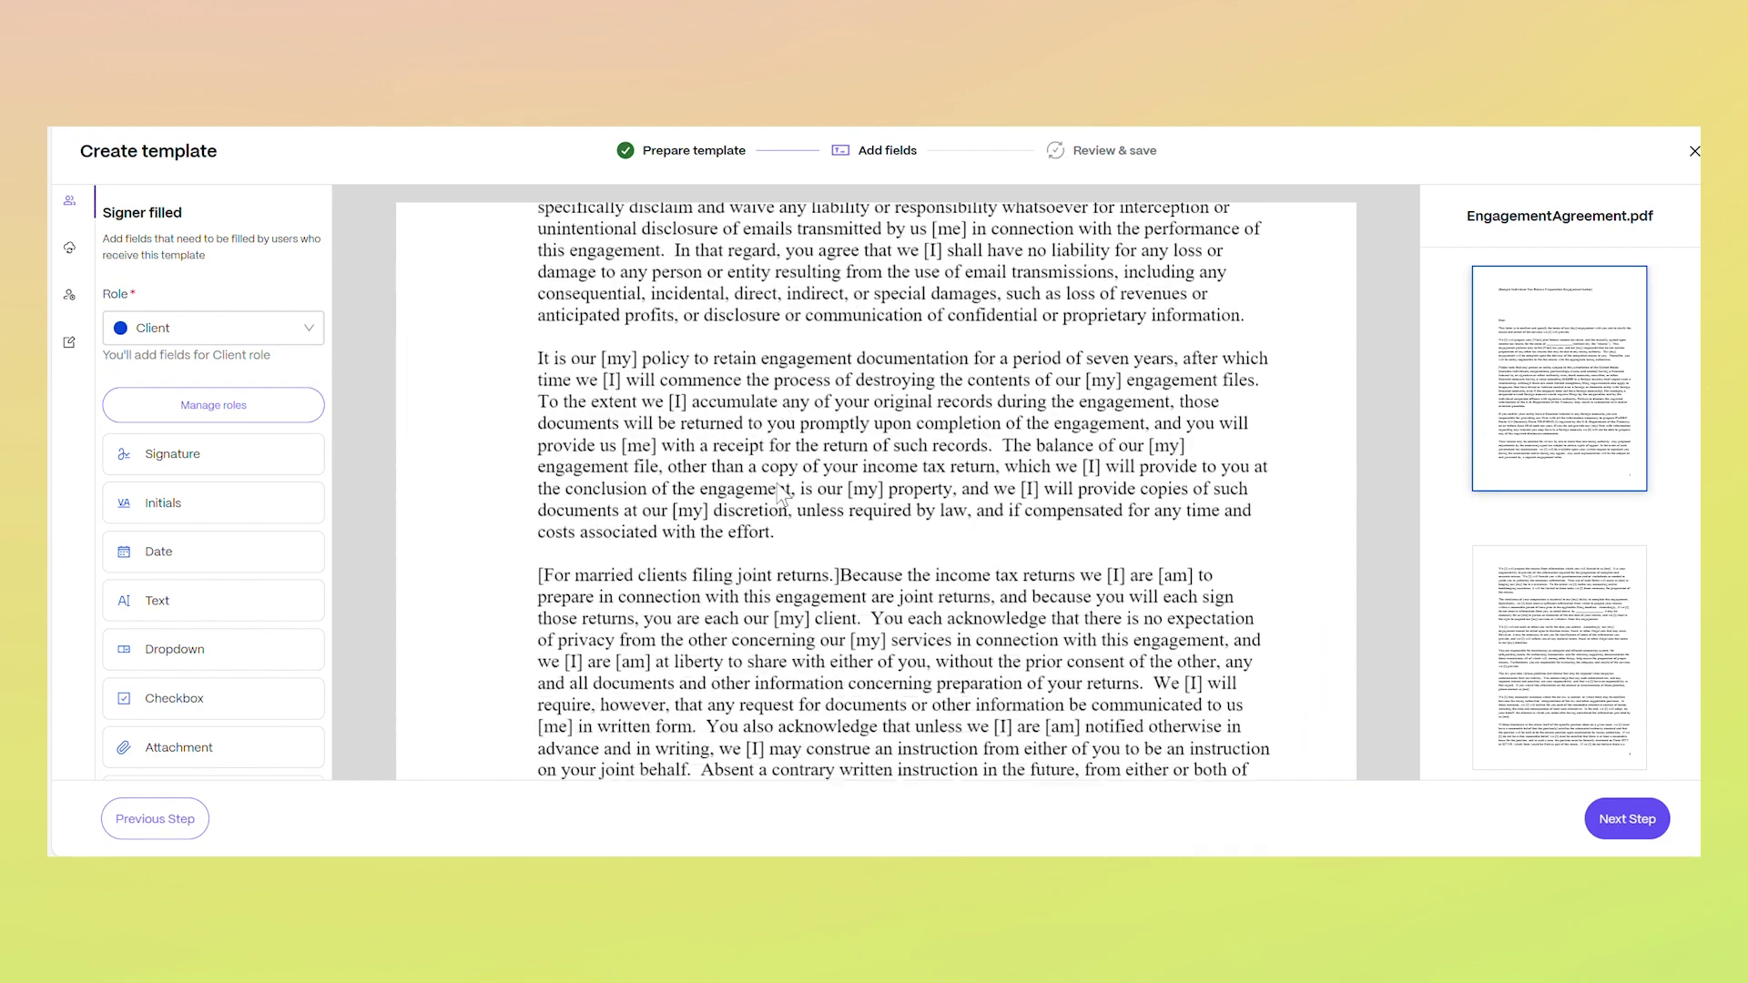
pyautogui.scroll(-5, 781, 494)
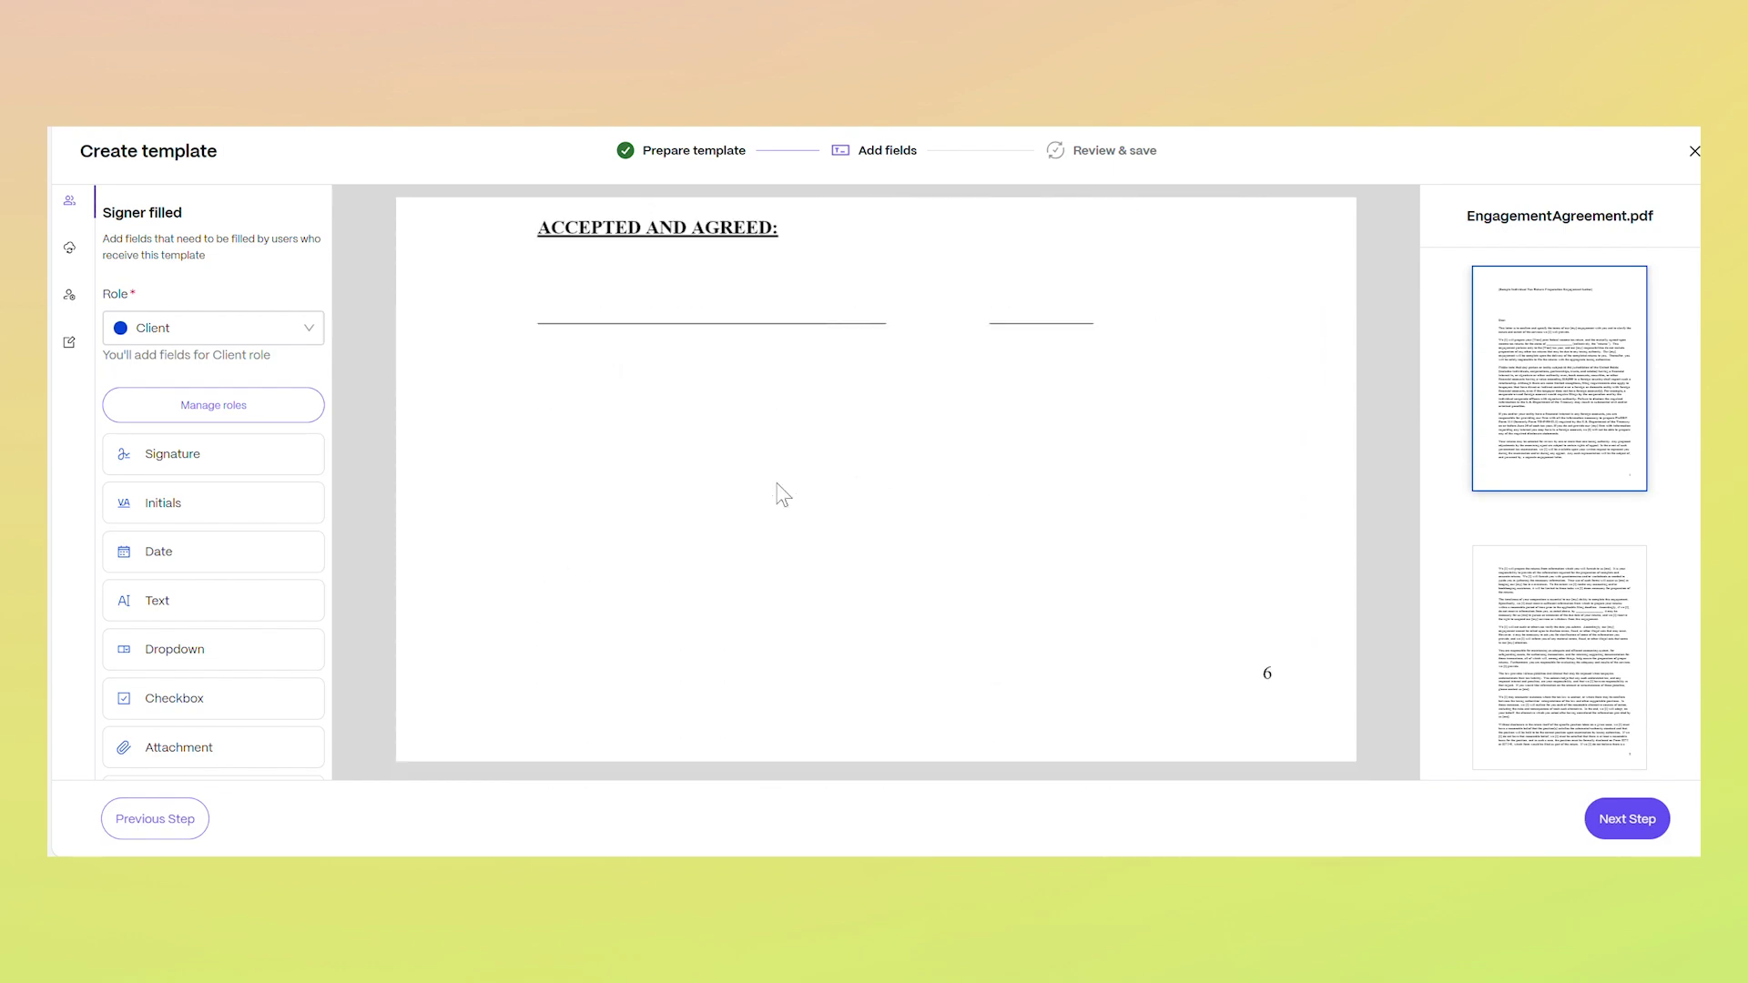
pyautogui.scroll(3, 781, 494)
pyautogui.click(319, 465)
pyautogui.click(532, 392)
# Add a text field named 'Place of Signature' under ACCEPTED AND AGREED
pyautogui.click(222, 600)
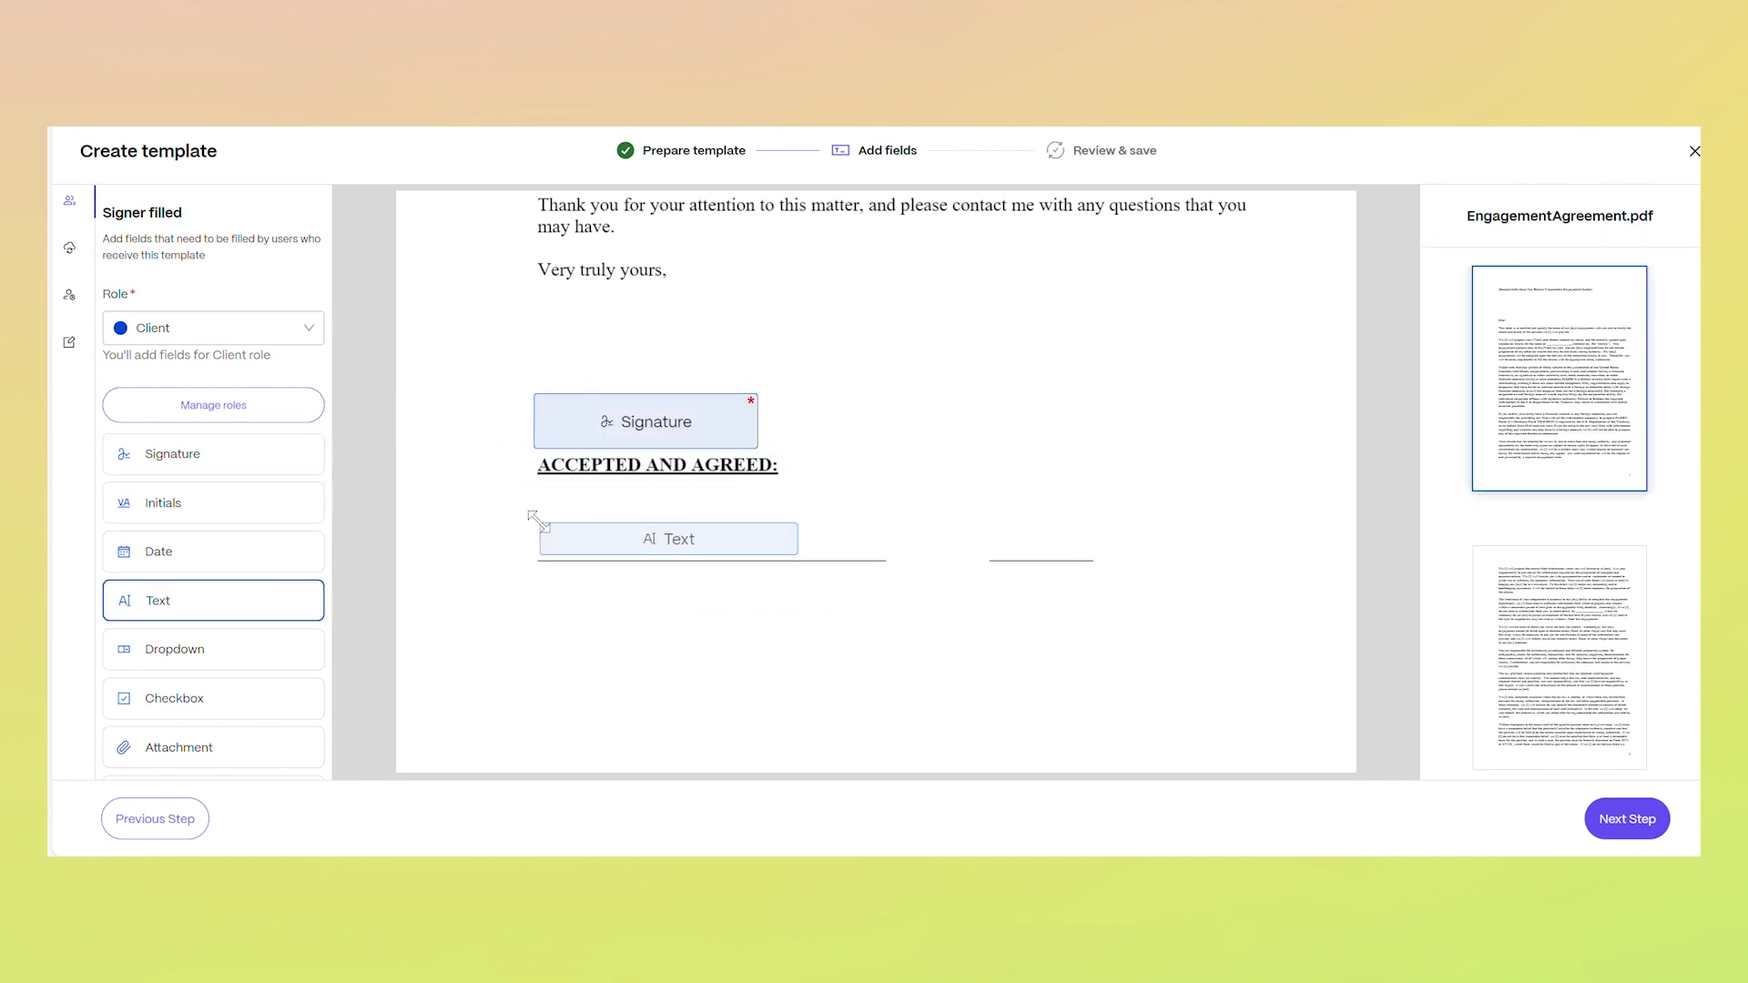
pyautogui.click(538, 522)
pyautogui.doubleClick(1532, 409)
pyautogui.write('Place of Signature')
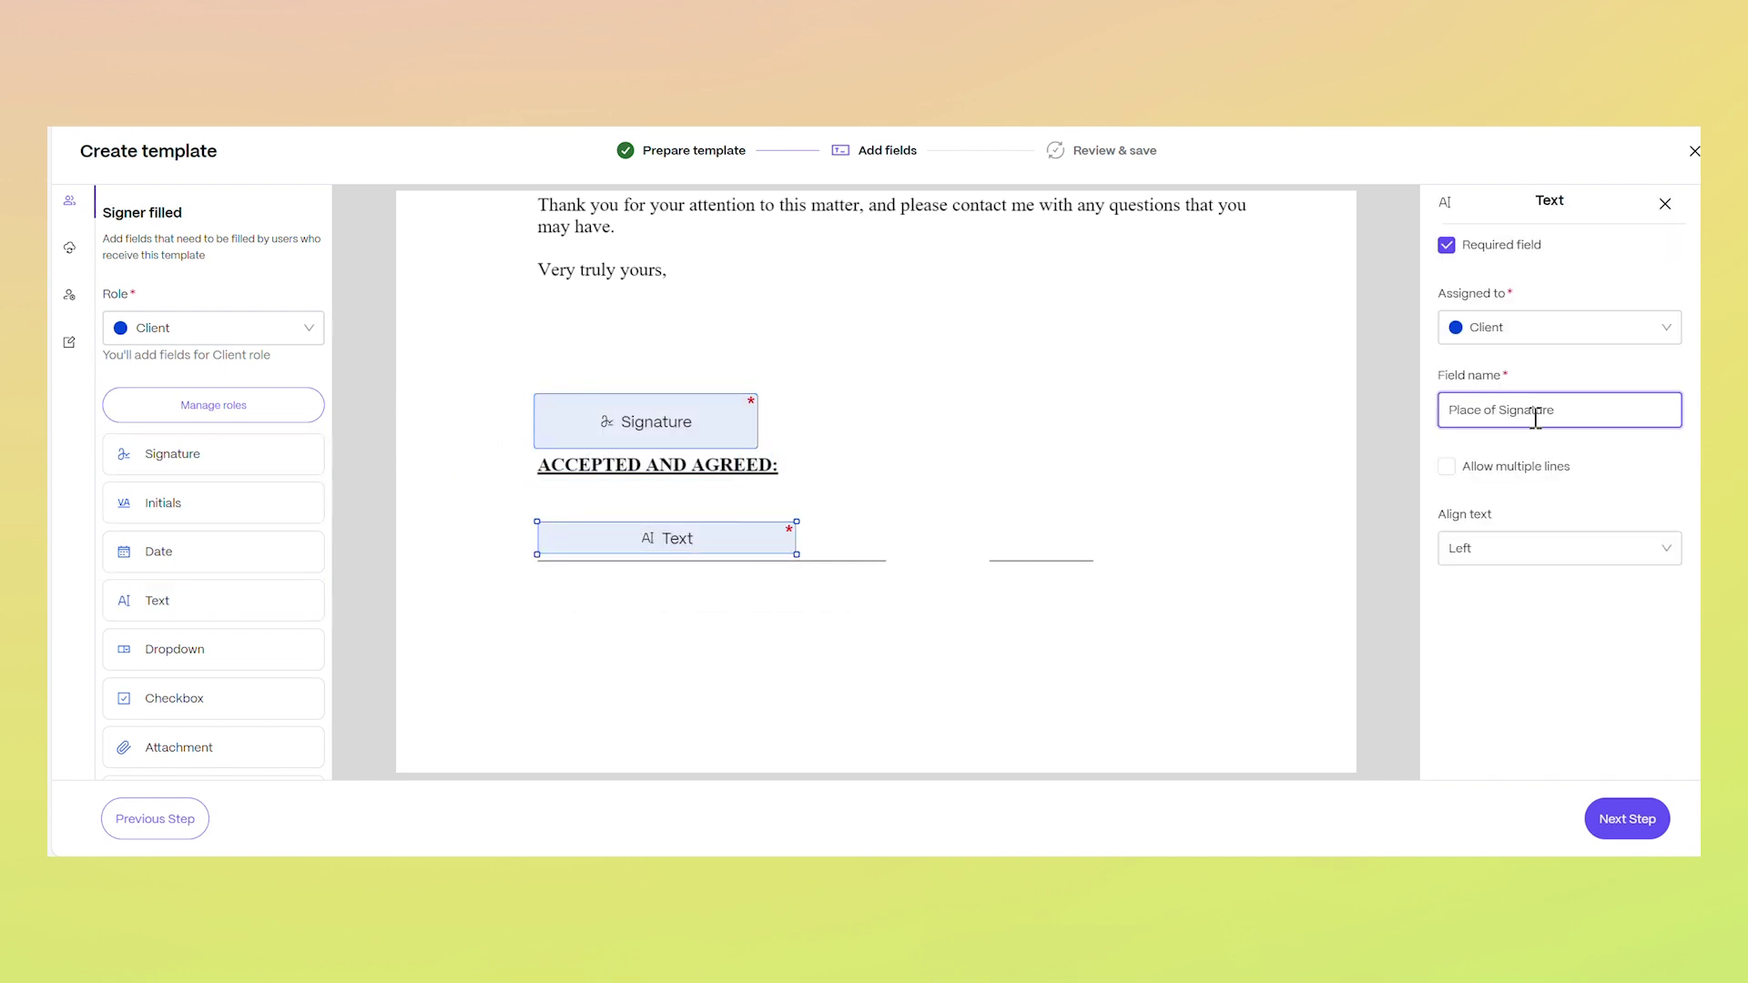
# Add a date field named 'Date of Signature' on the right signature line
pyautogui.click(158, 551)
pyautogui.click(976, 522)
pyautogui.doubleClick(1489, 410)
pyautogui.write('Date of Signature')
pyautogui.scroll(15, 1302, 389)
pyautogui.scroll(15, 1121, 393)
pyautogui.scroll(10, 1122, 394)
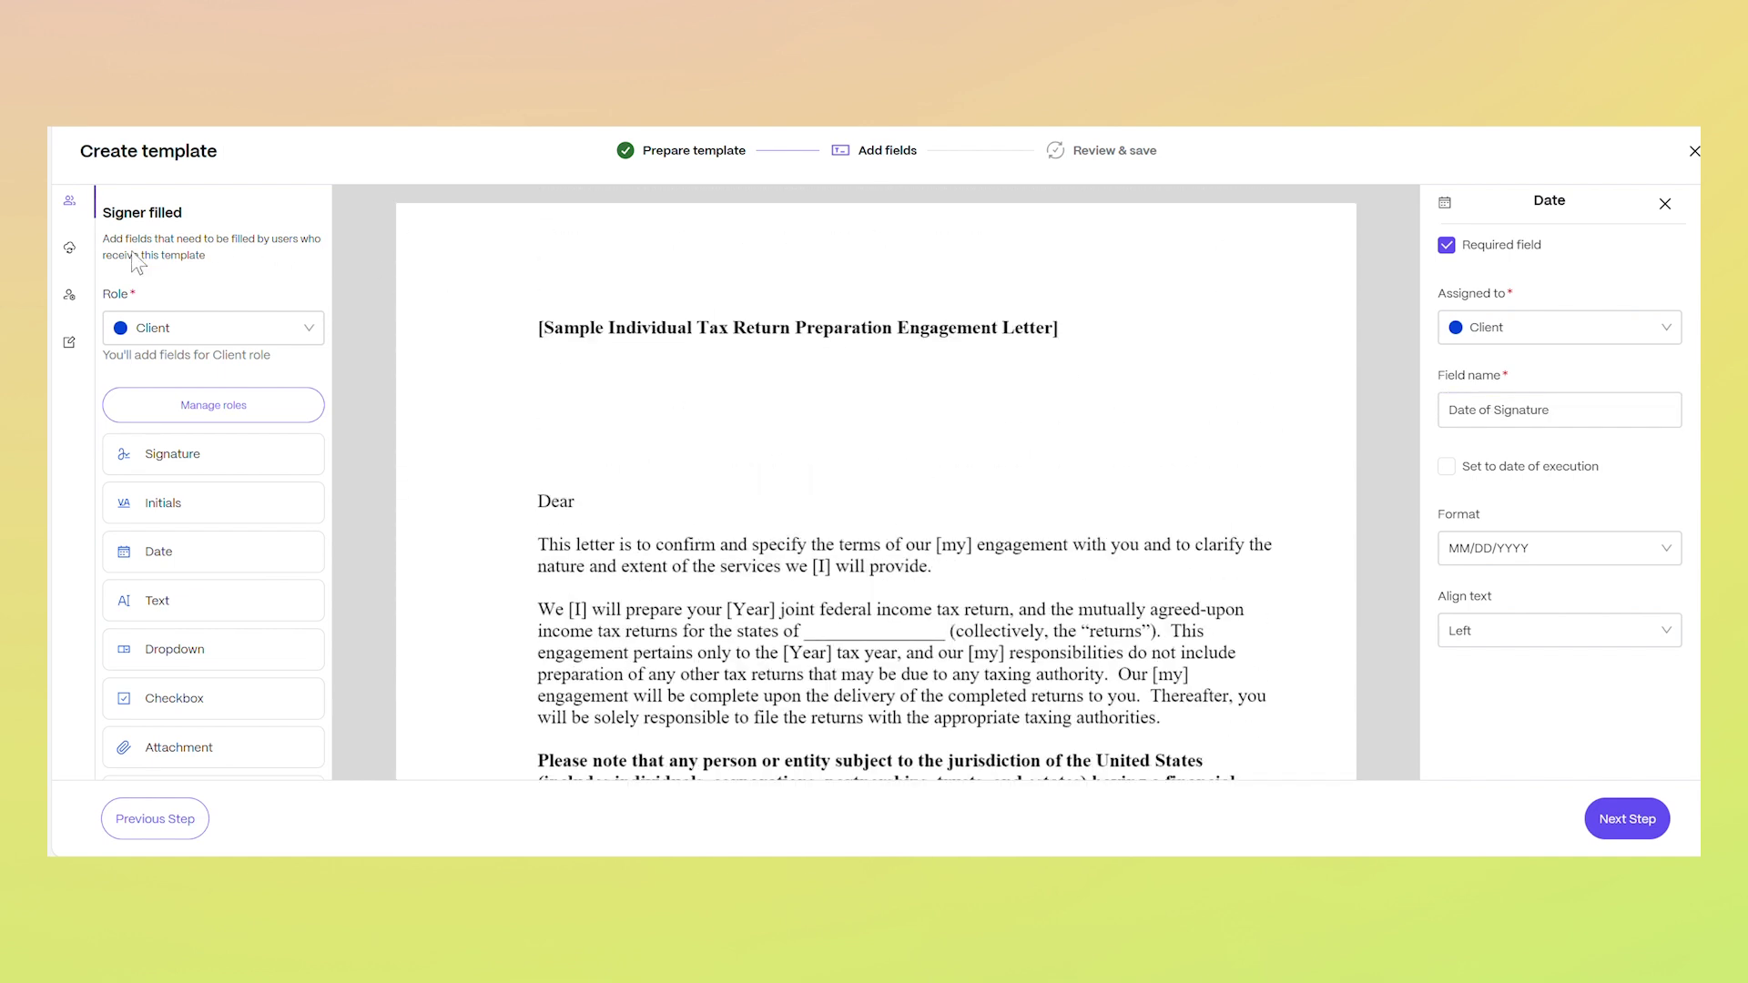
# Insert the Salesforce Lead Name variable after 'Dear' and advance to Review and Save
pyautogui.click(69, 246)
pyautogui.click(294, 346)
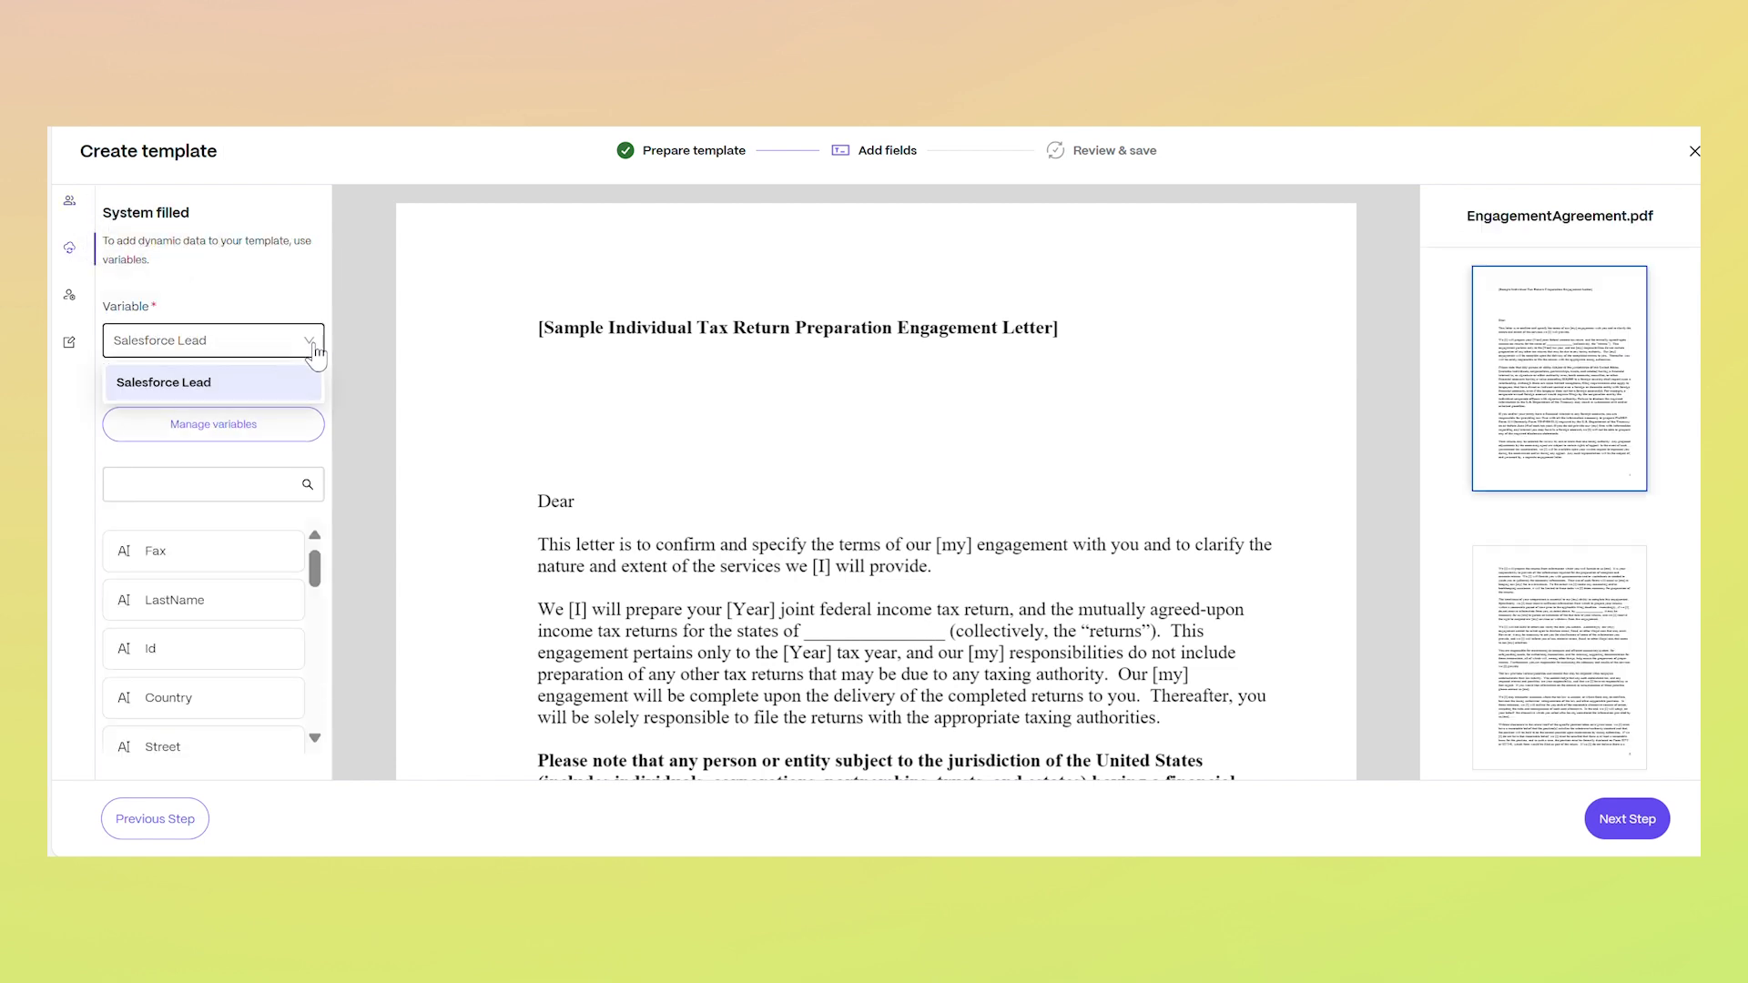
pyautogui.click(280, 384)
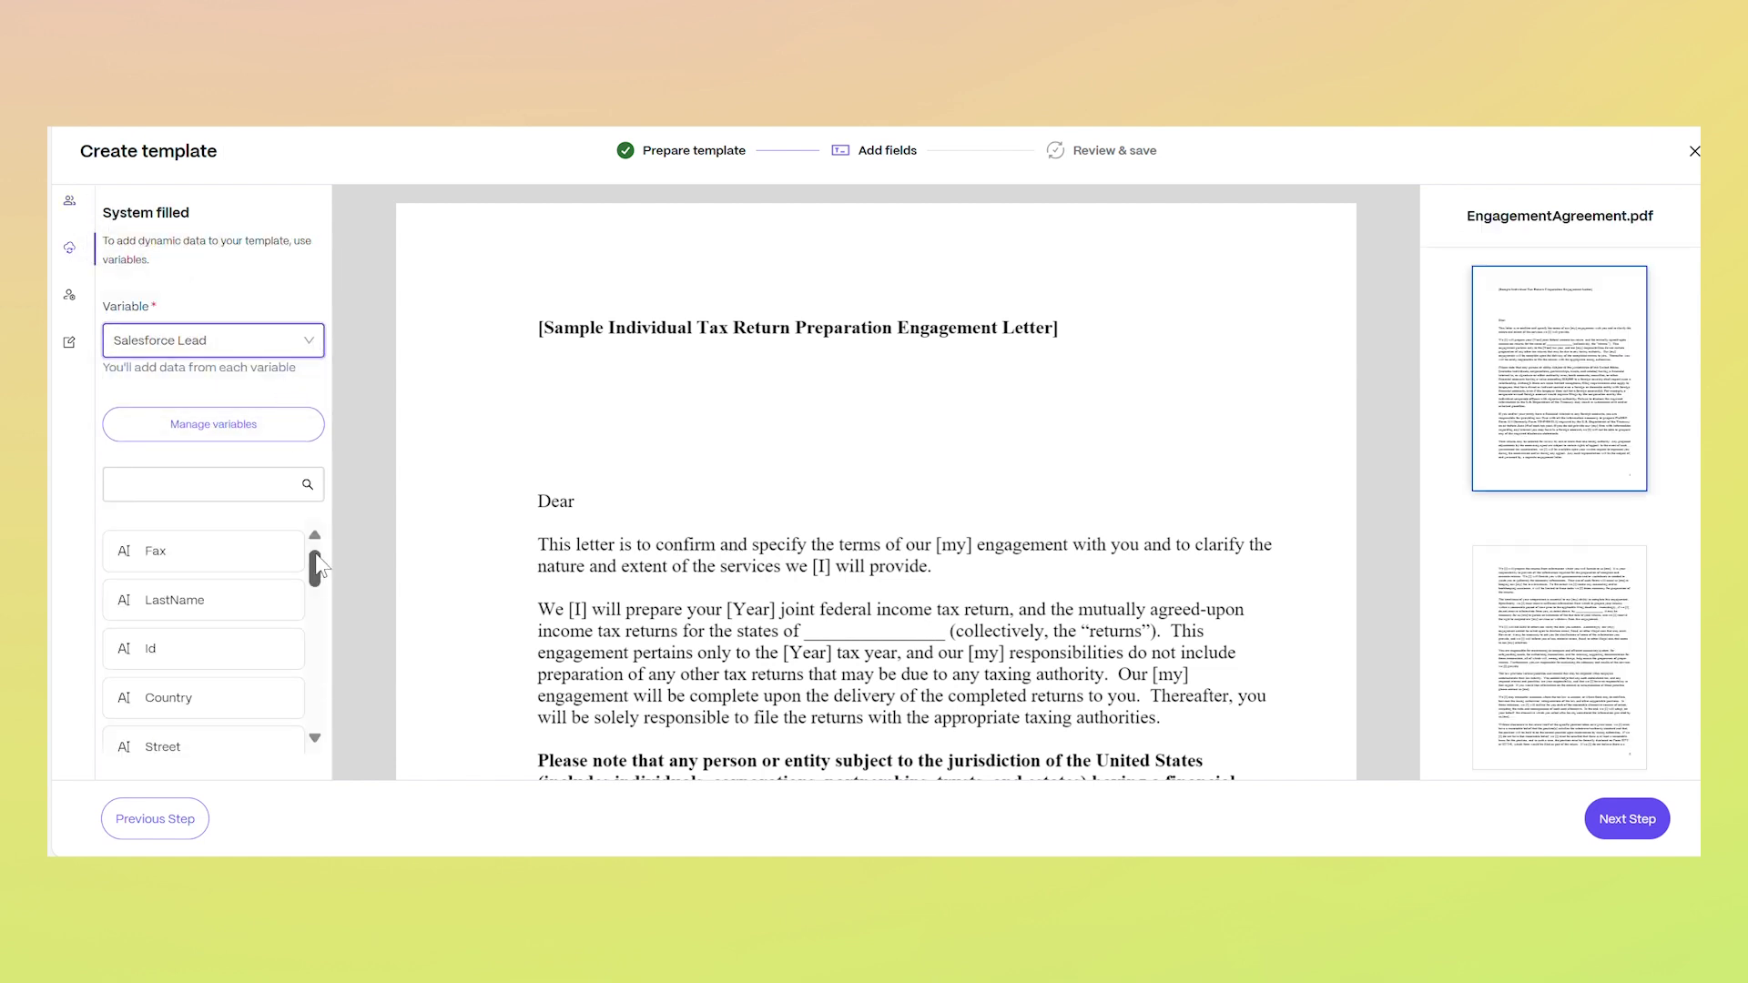
pyautogui.click(249, 480)
pyautogui.write('Name')
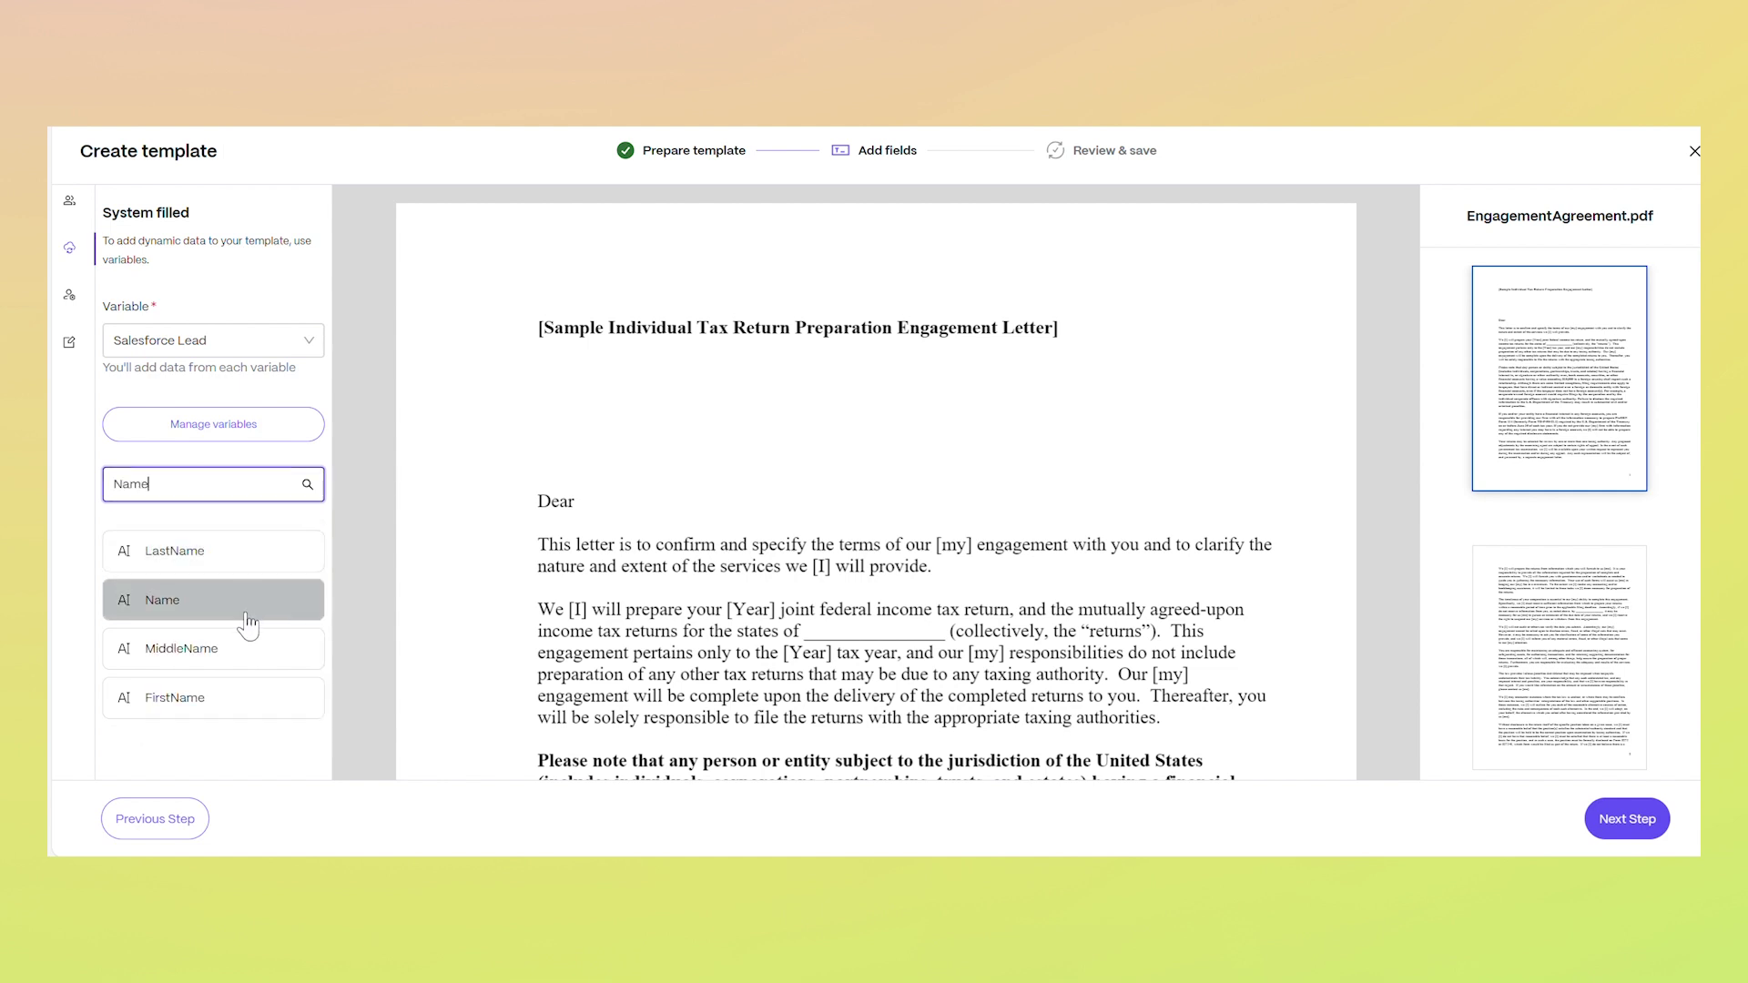
pyautogui.moveTo(253, 617); pyautogui.dragTo(578, 481)
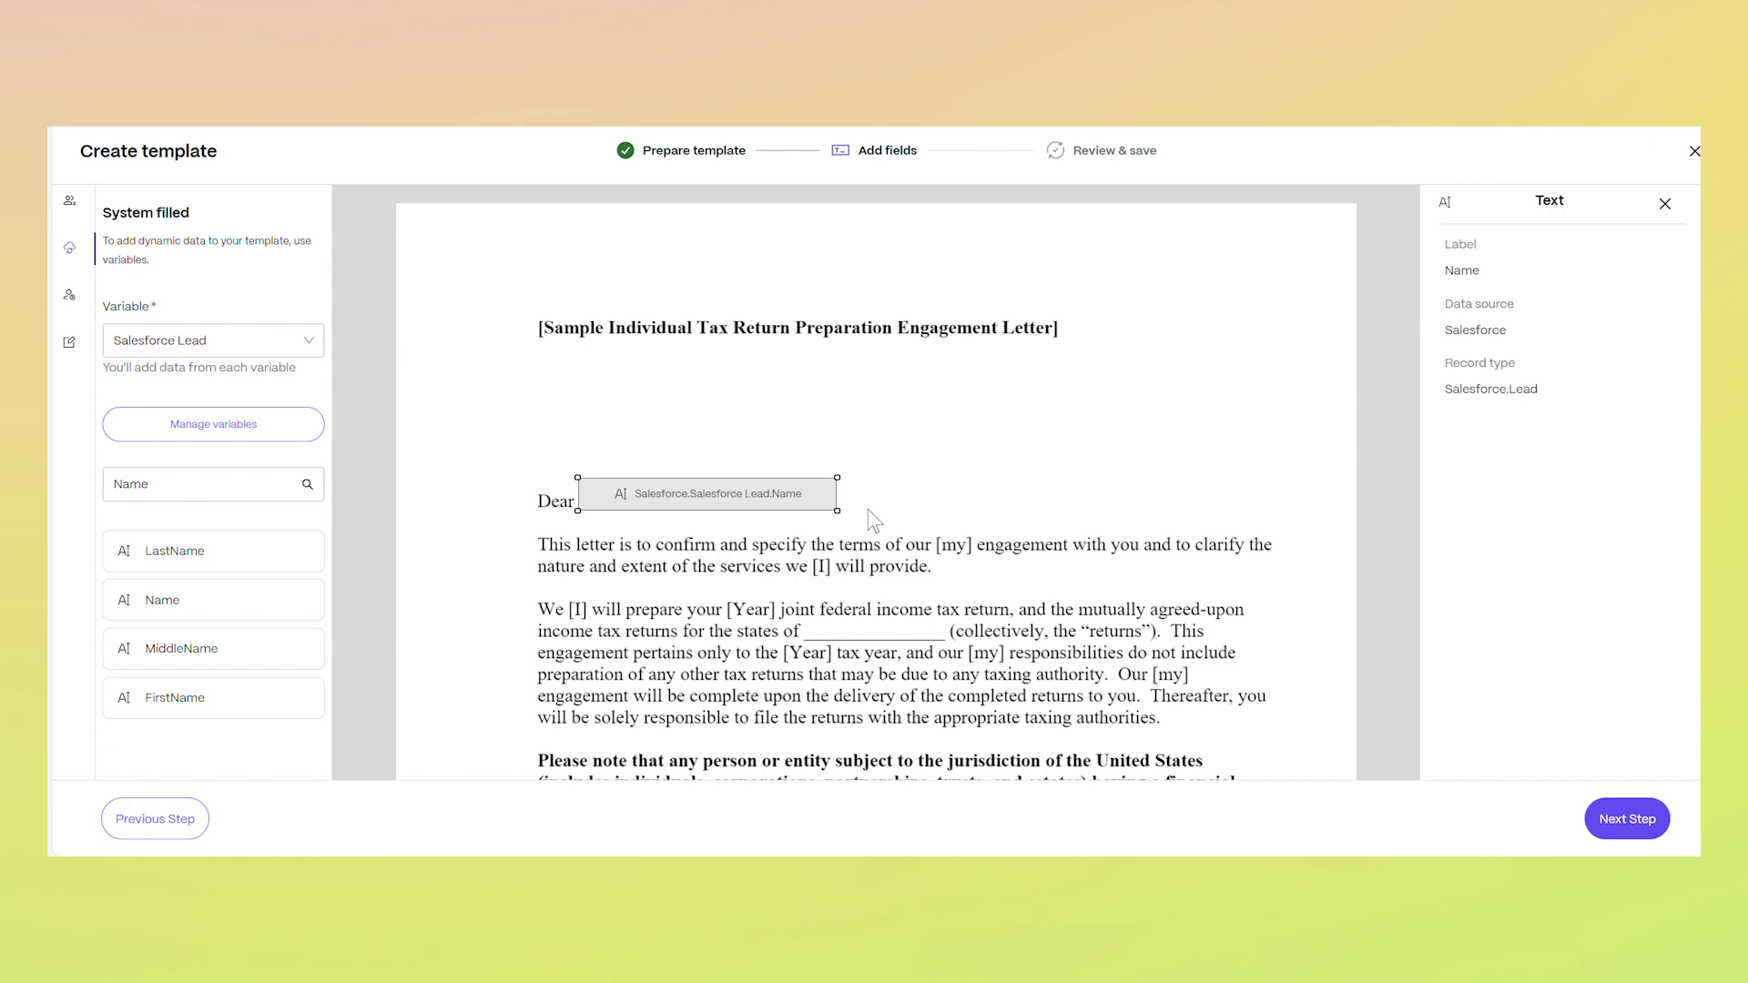
pyautogui.click(1621, 820)
pyautogui.click(932, 327)
# Save 'Engagement Letter Template' described 'To be used for onboarding new clients', then preview it
pyautogui.write('Engagement Letter Template')
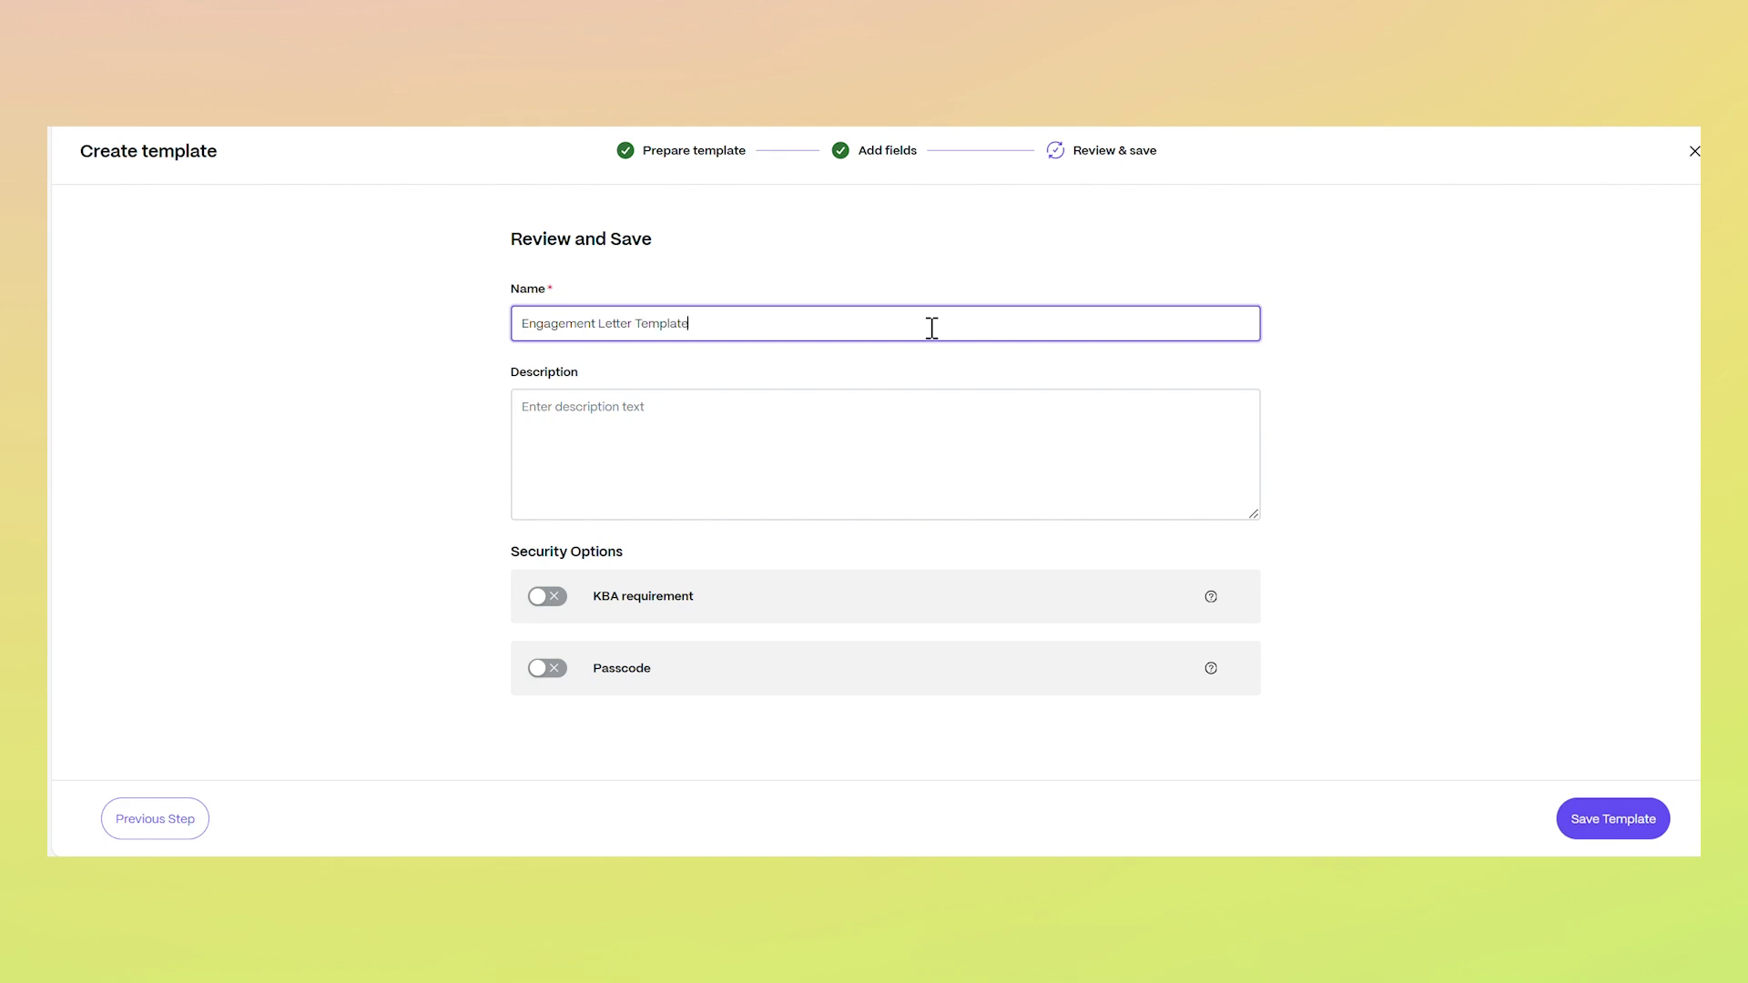
pyautogui.click(893, 435)
pyautogui.write('To be used for onboarding new clients')
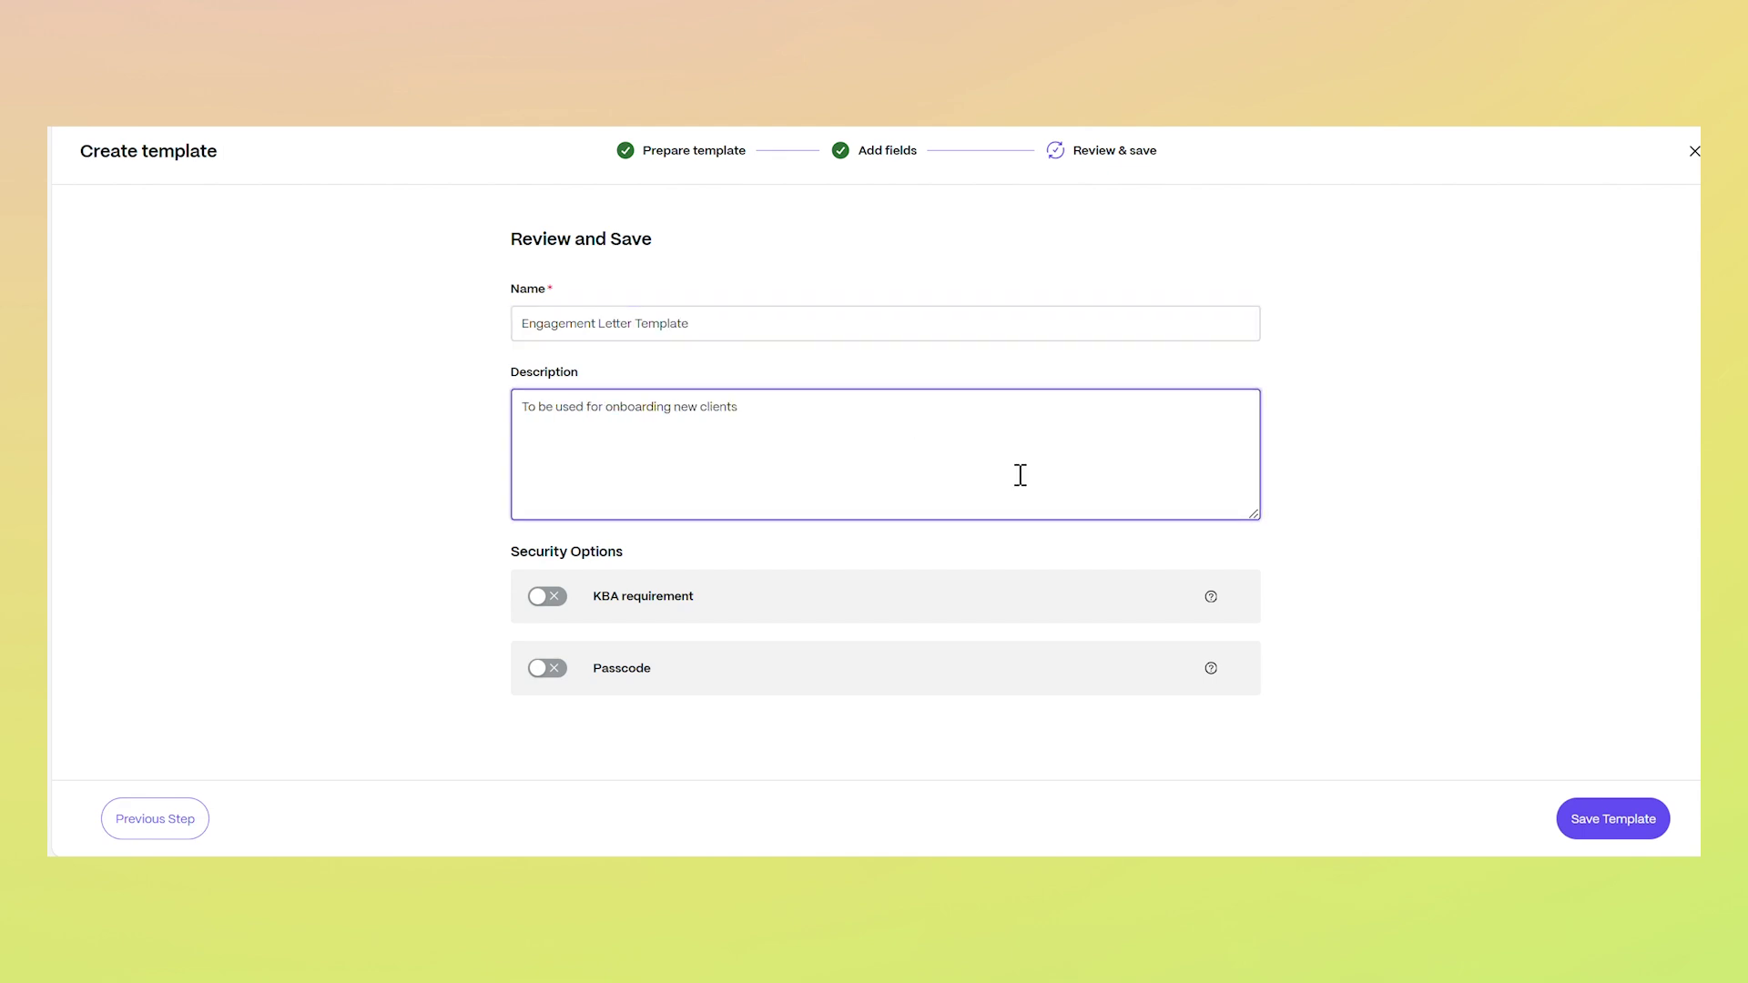
pyautogui.click(1591, 802)
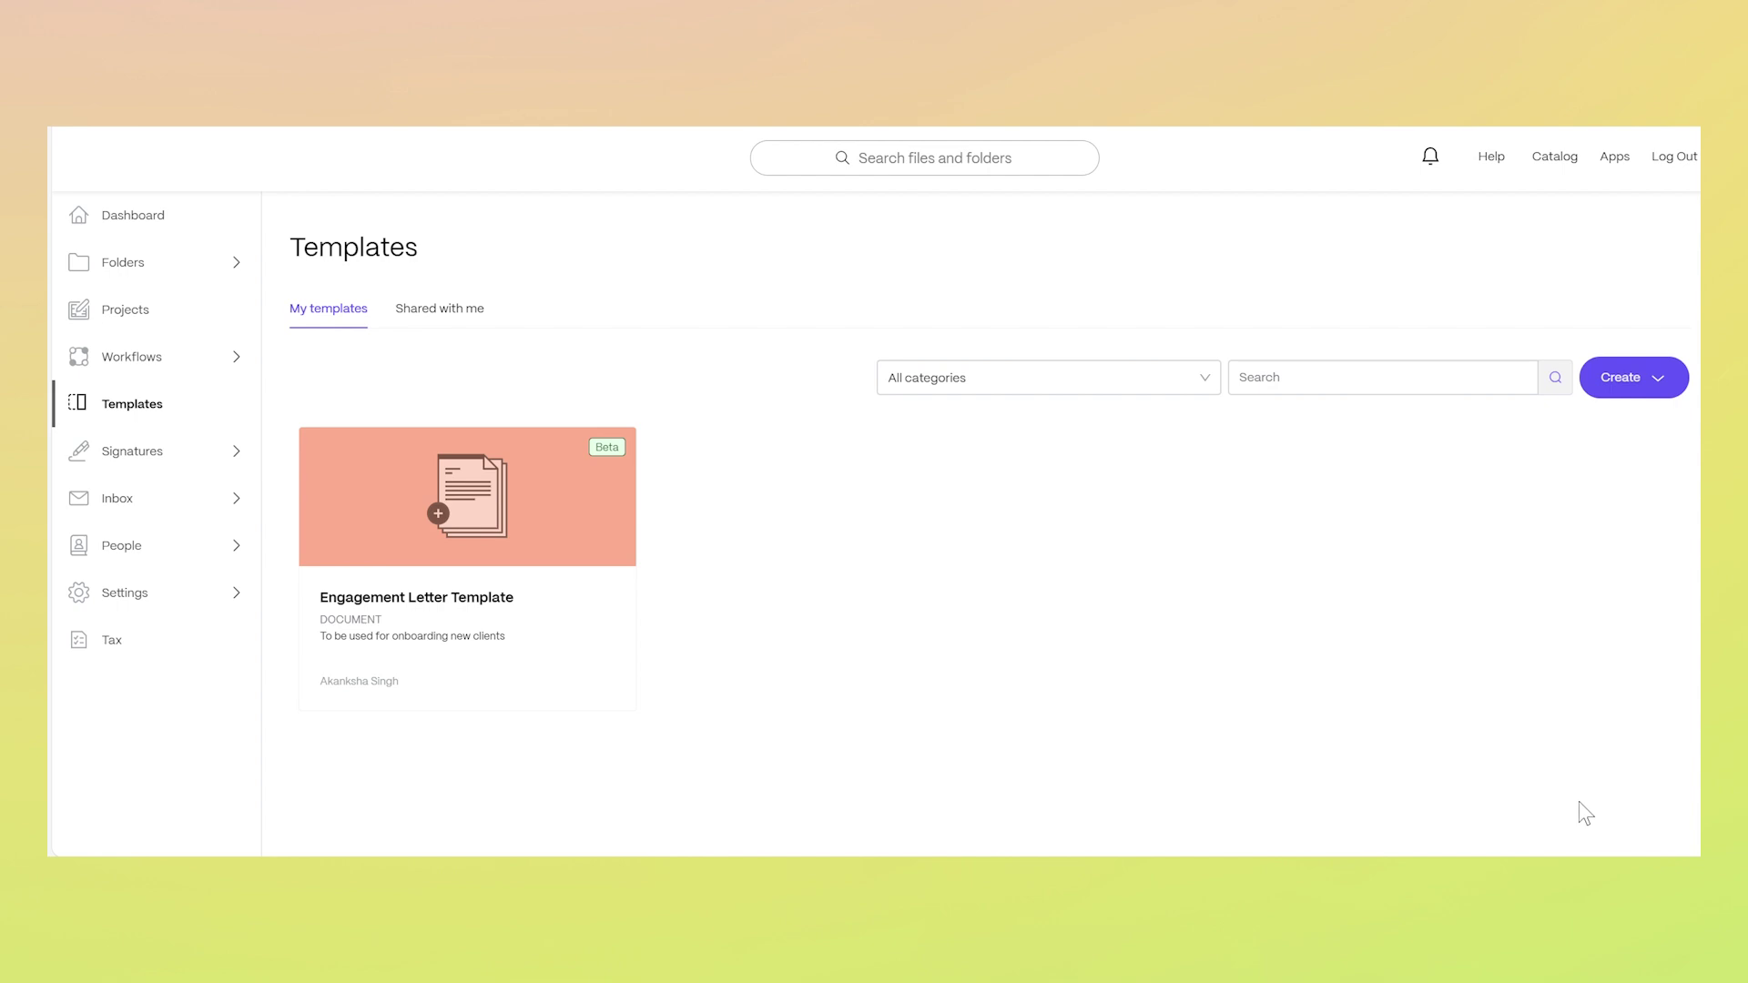
pyautogui.click(562, 513)
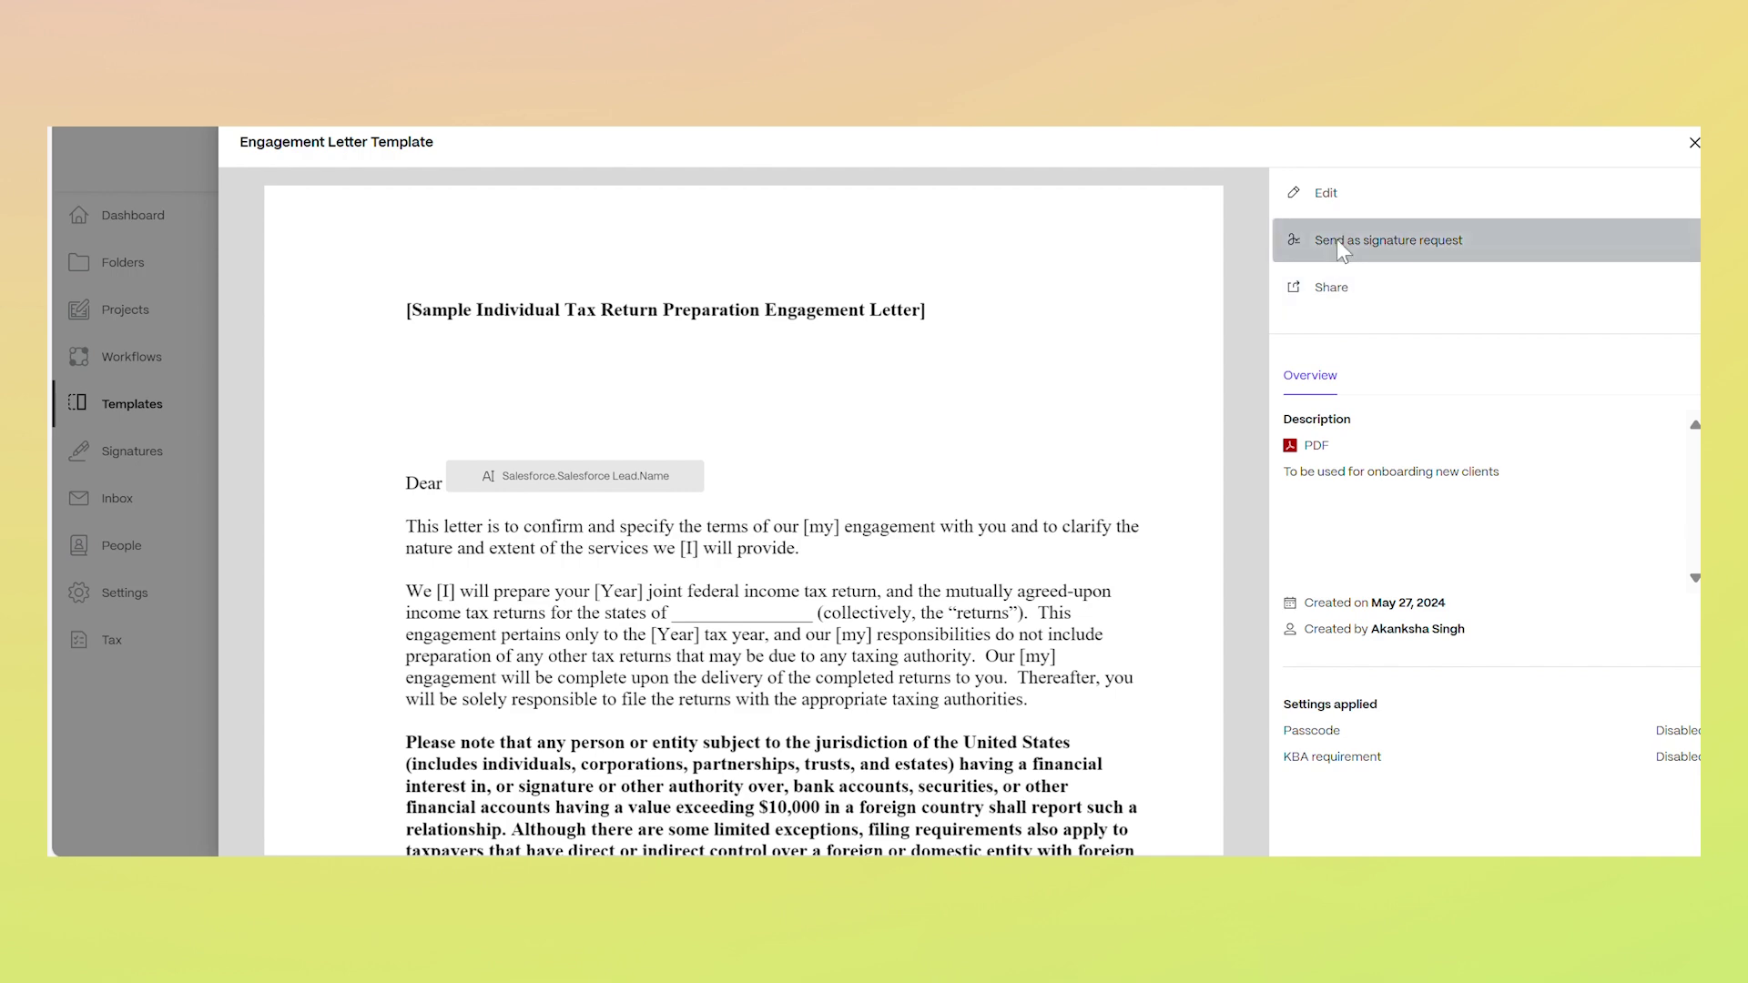
# Start a signature request with the client's name and e-mail, linked to their Salesforce Lead
pyautogui.click(1338, 240)
pyautogui.click(1330, 284)
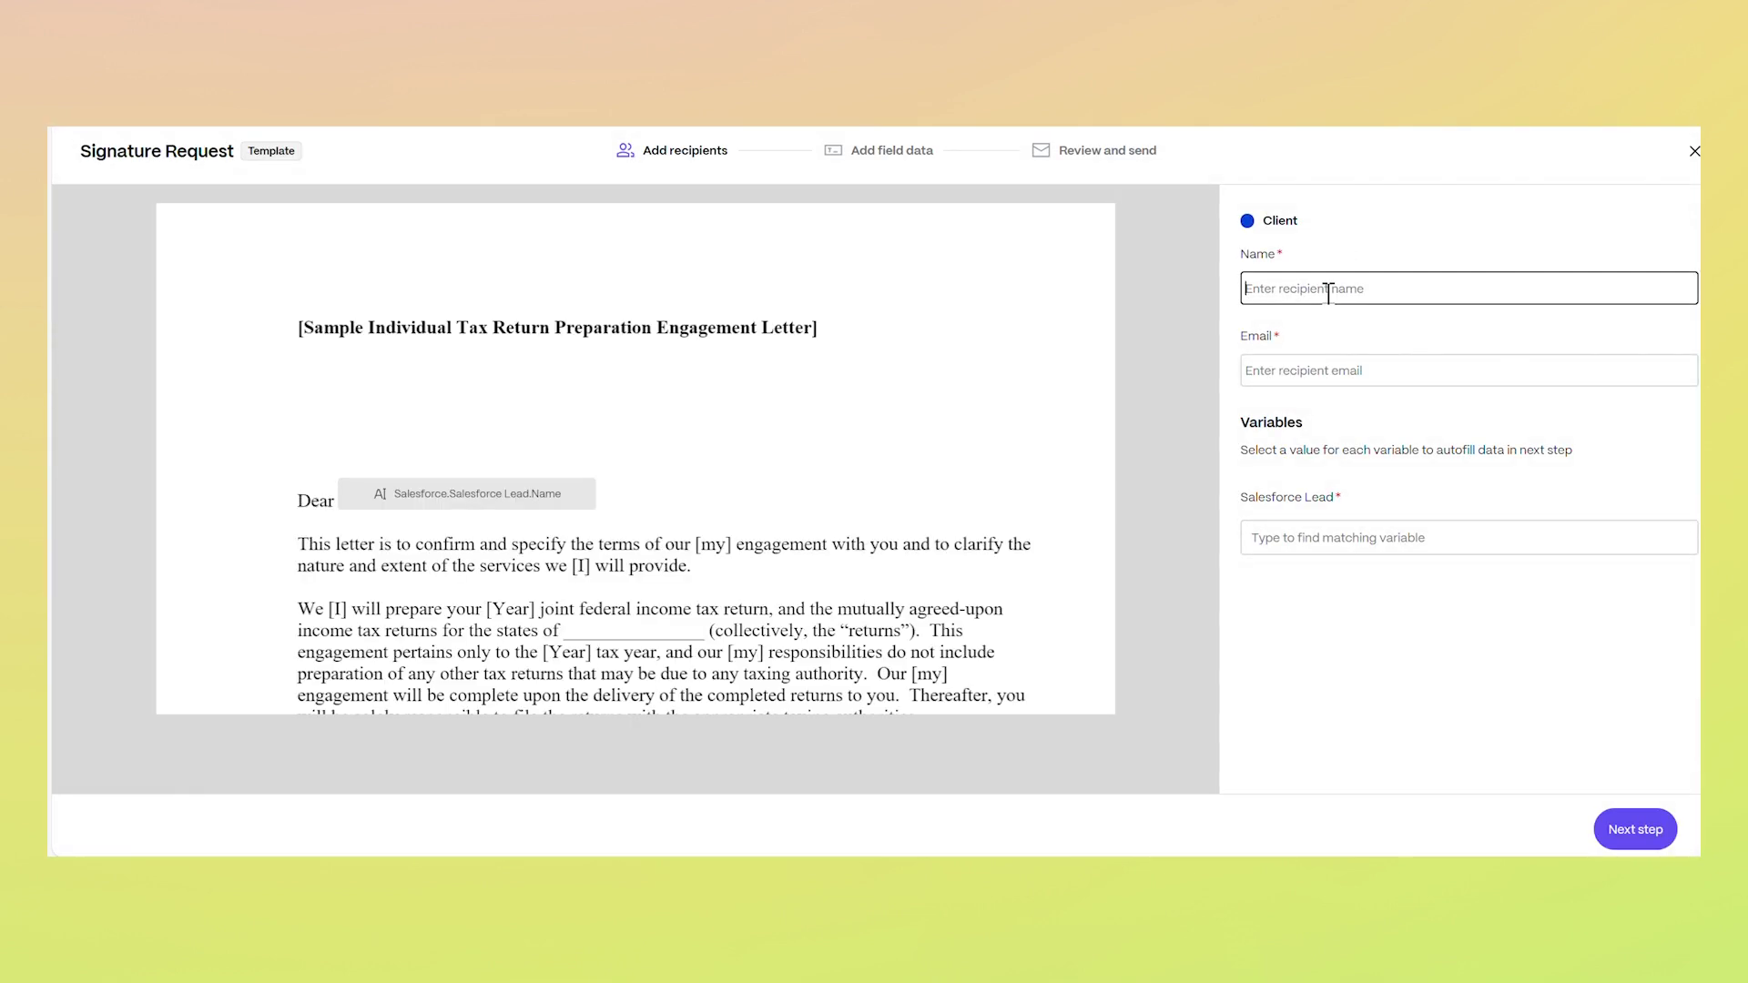
pyautogui.write('John Doe')
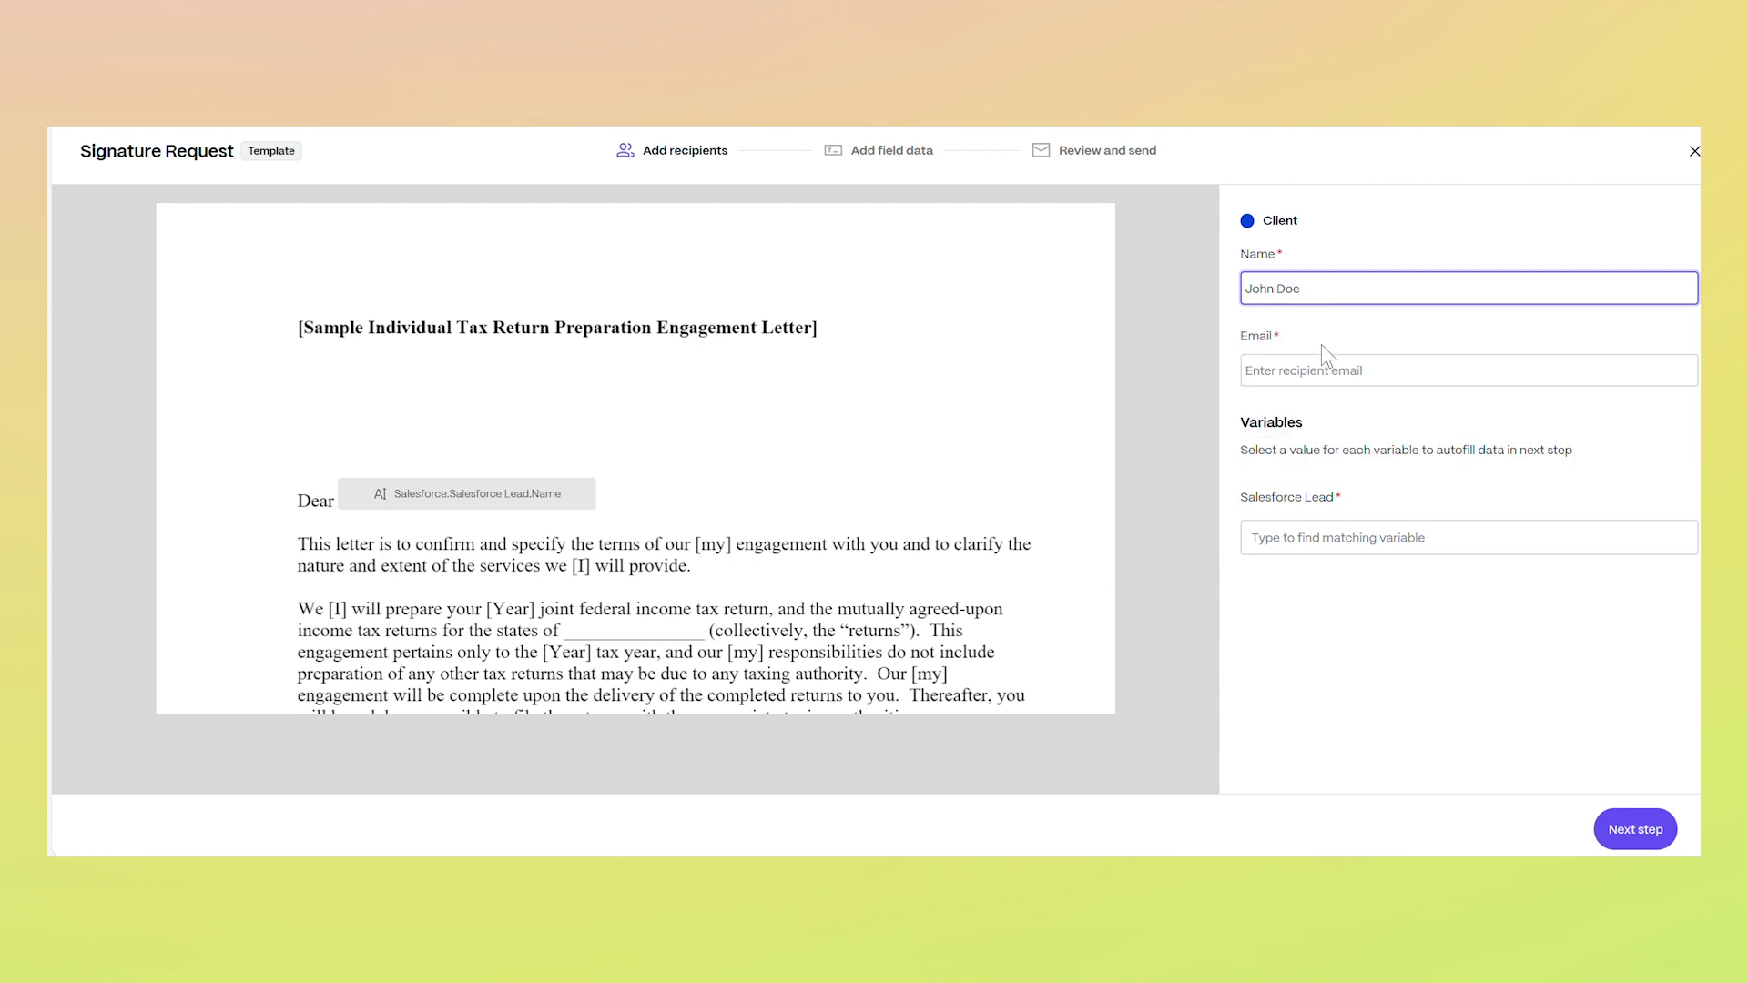
pyautogui.click(1313, 370)
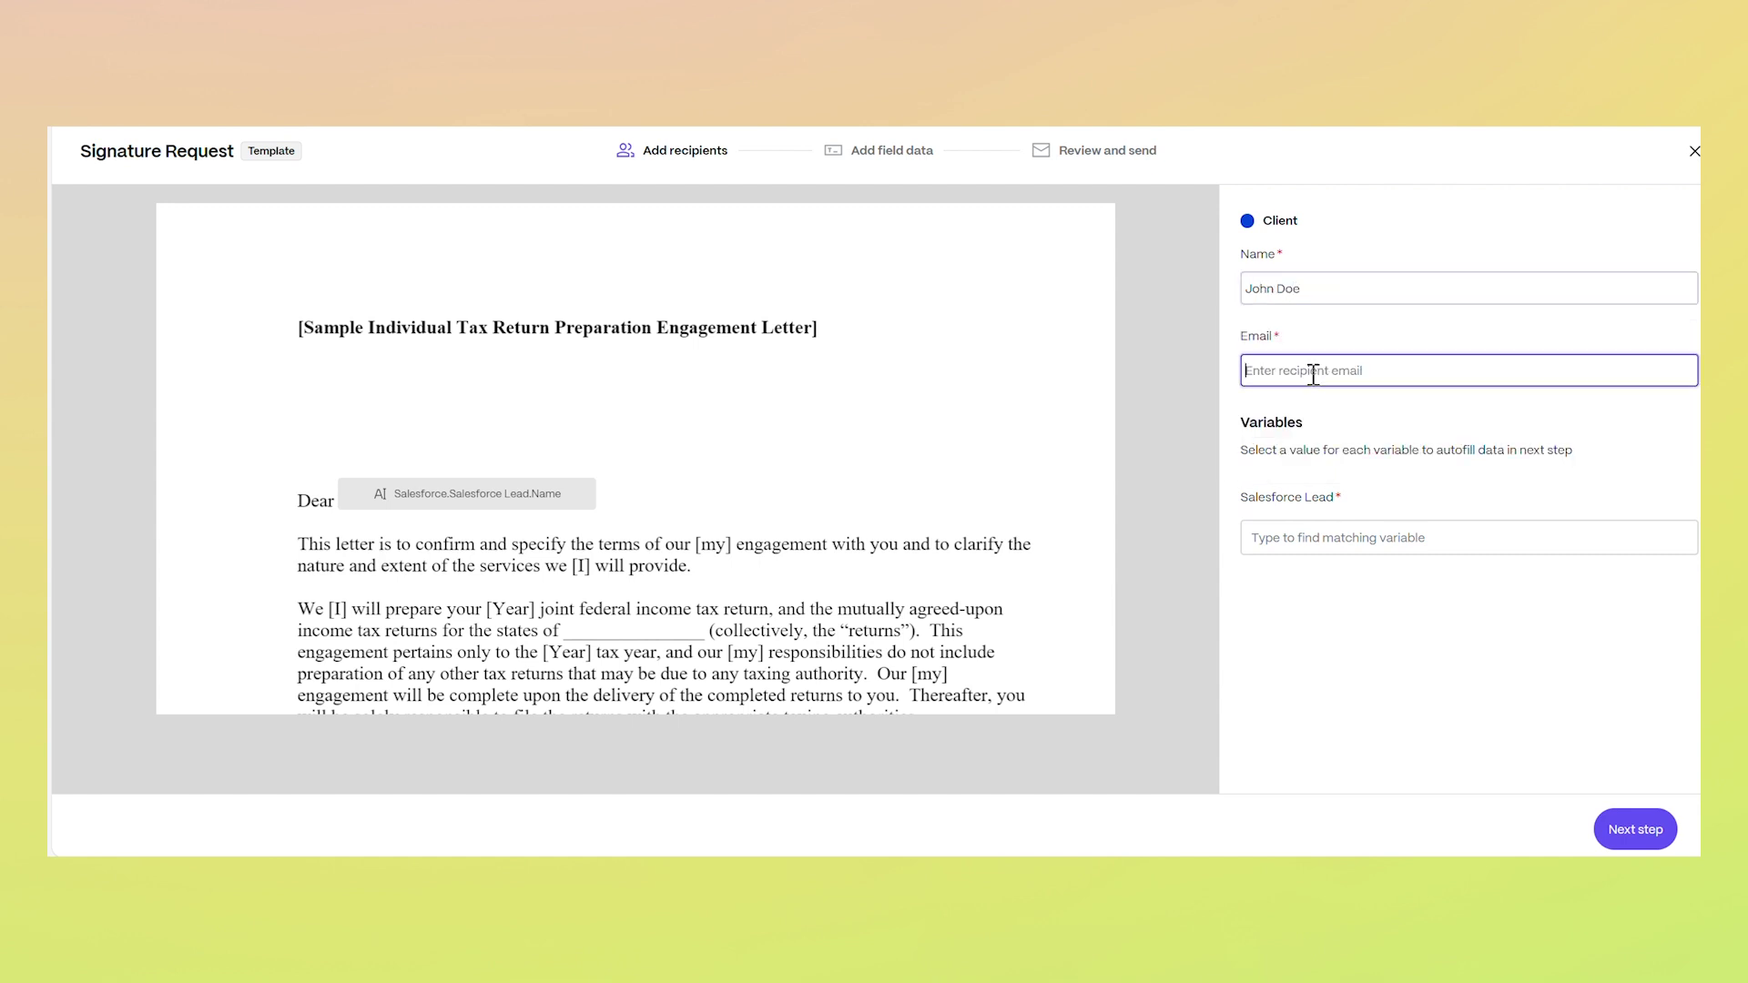
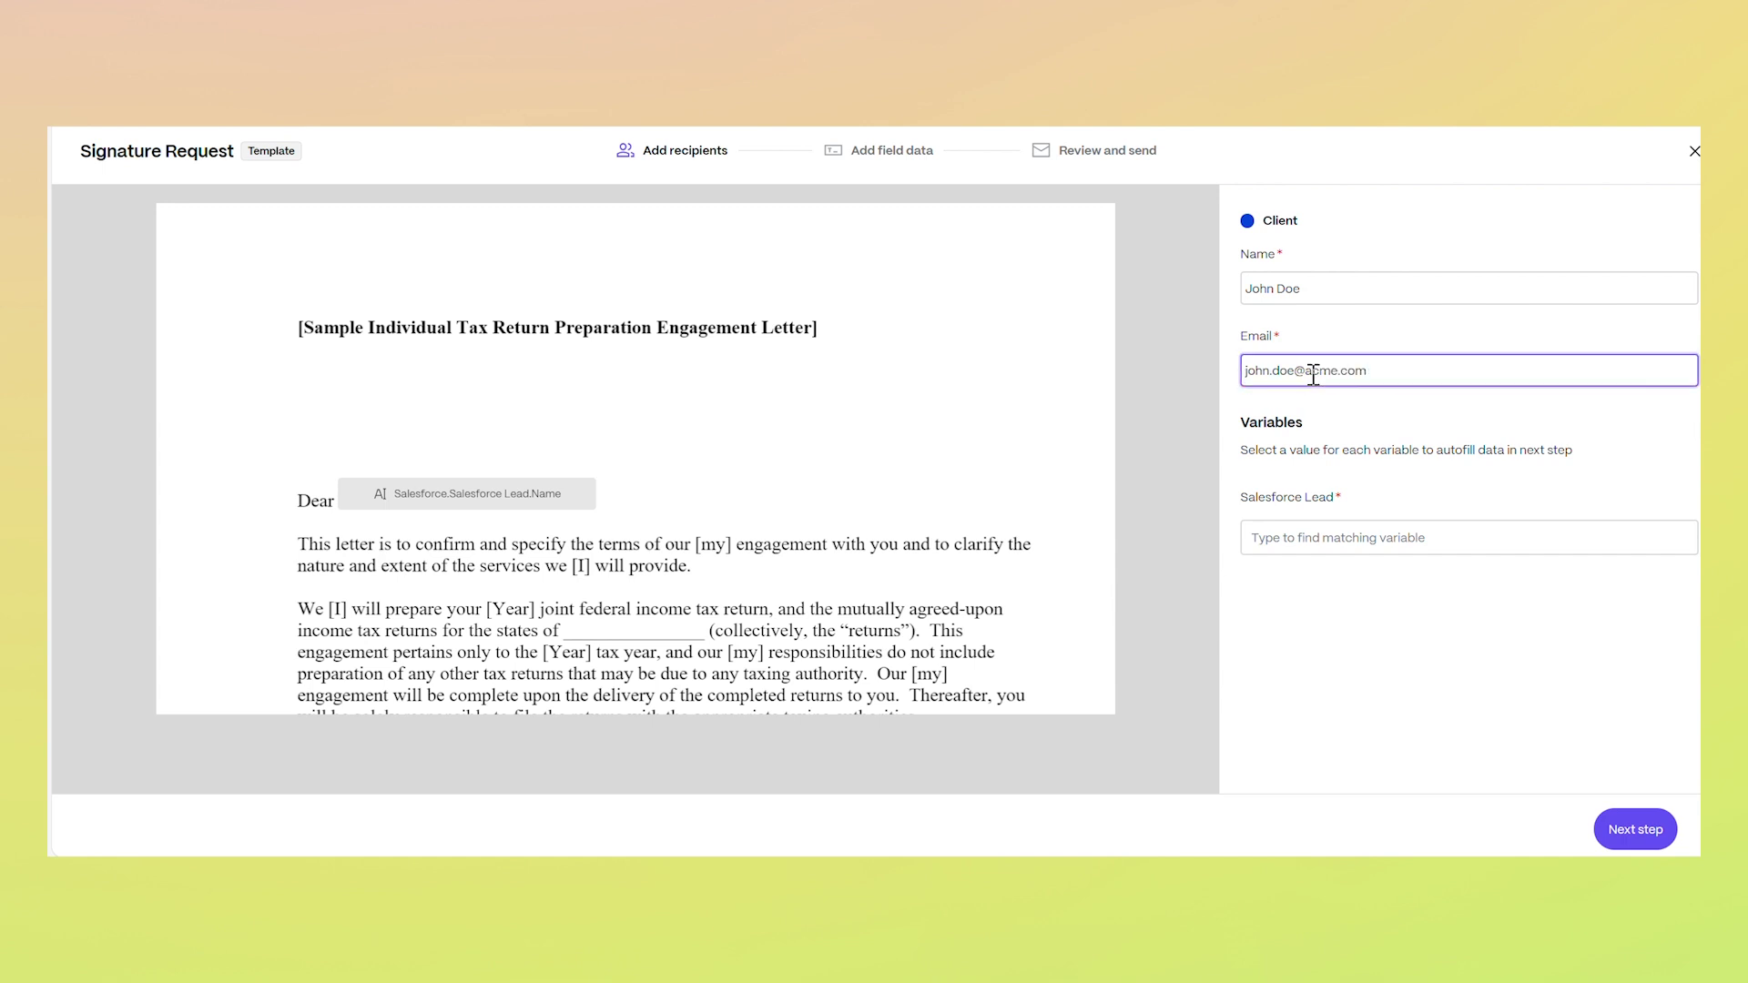
pyautogui.click(1308, 537)
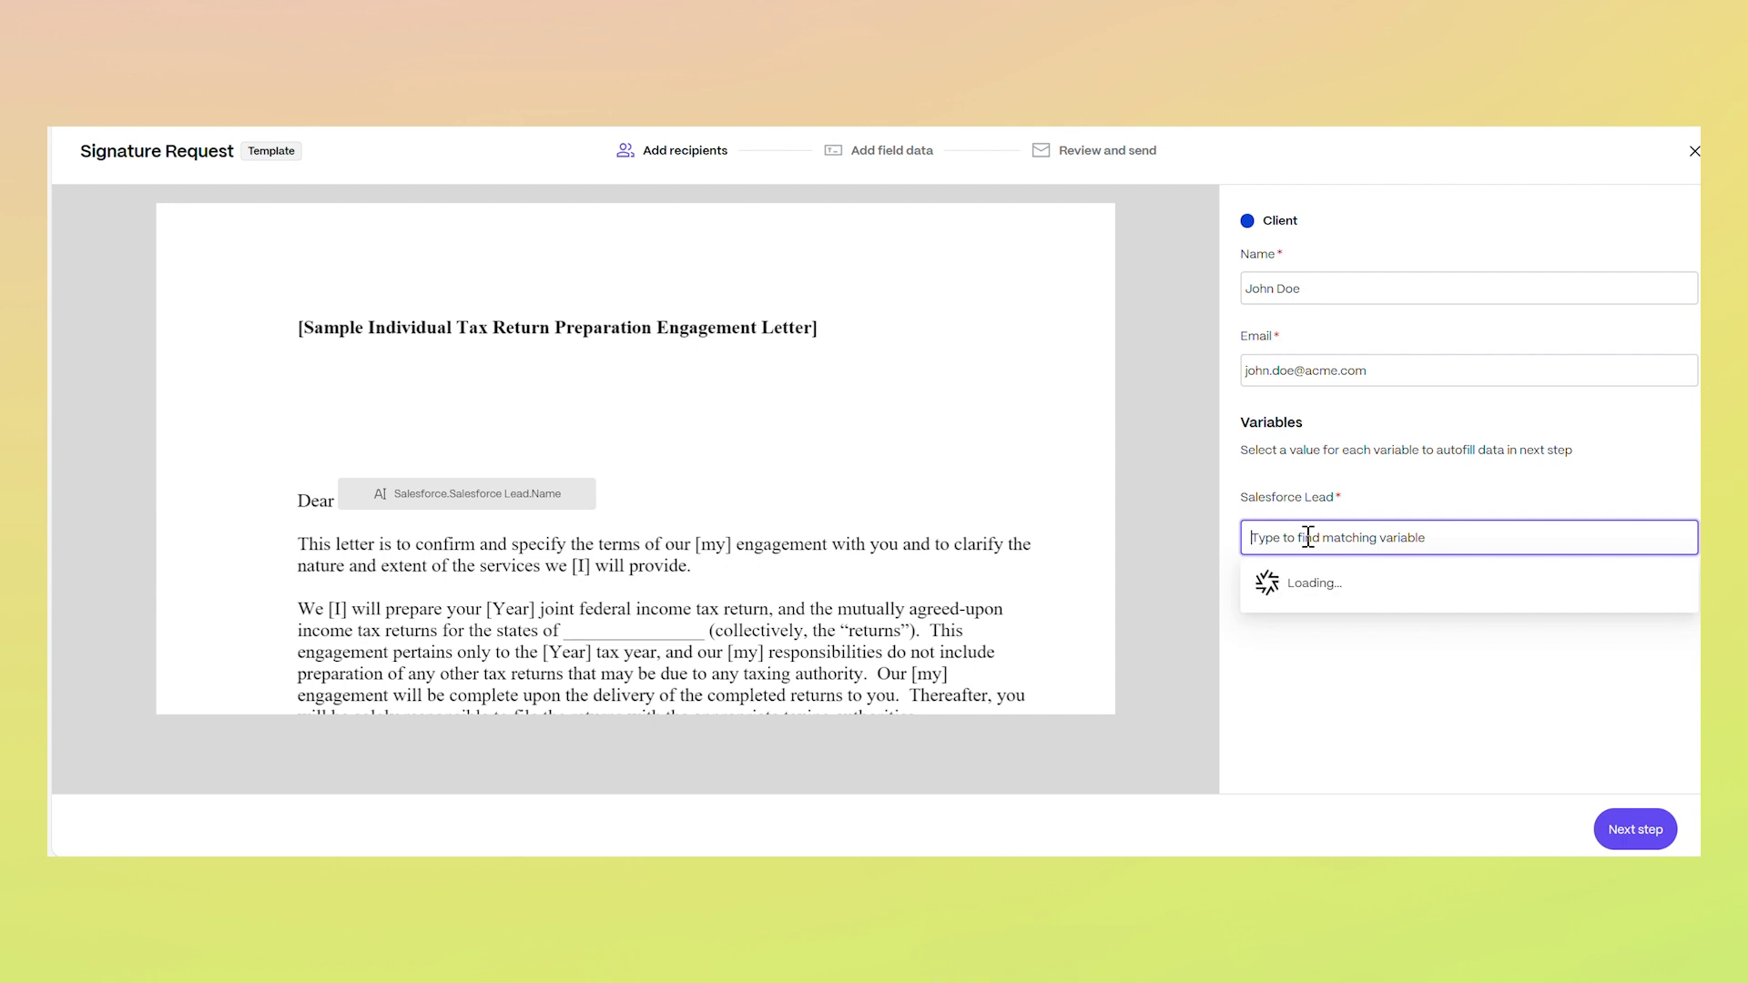
pyautogui.click(1296, 619)
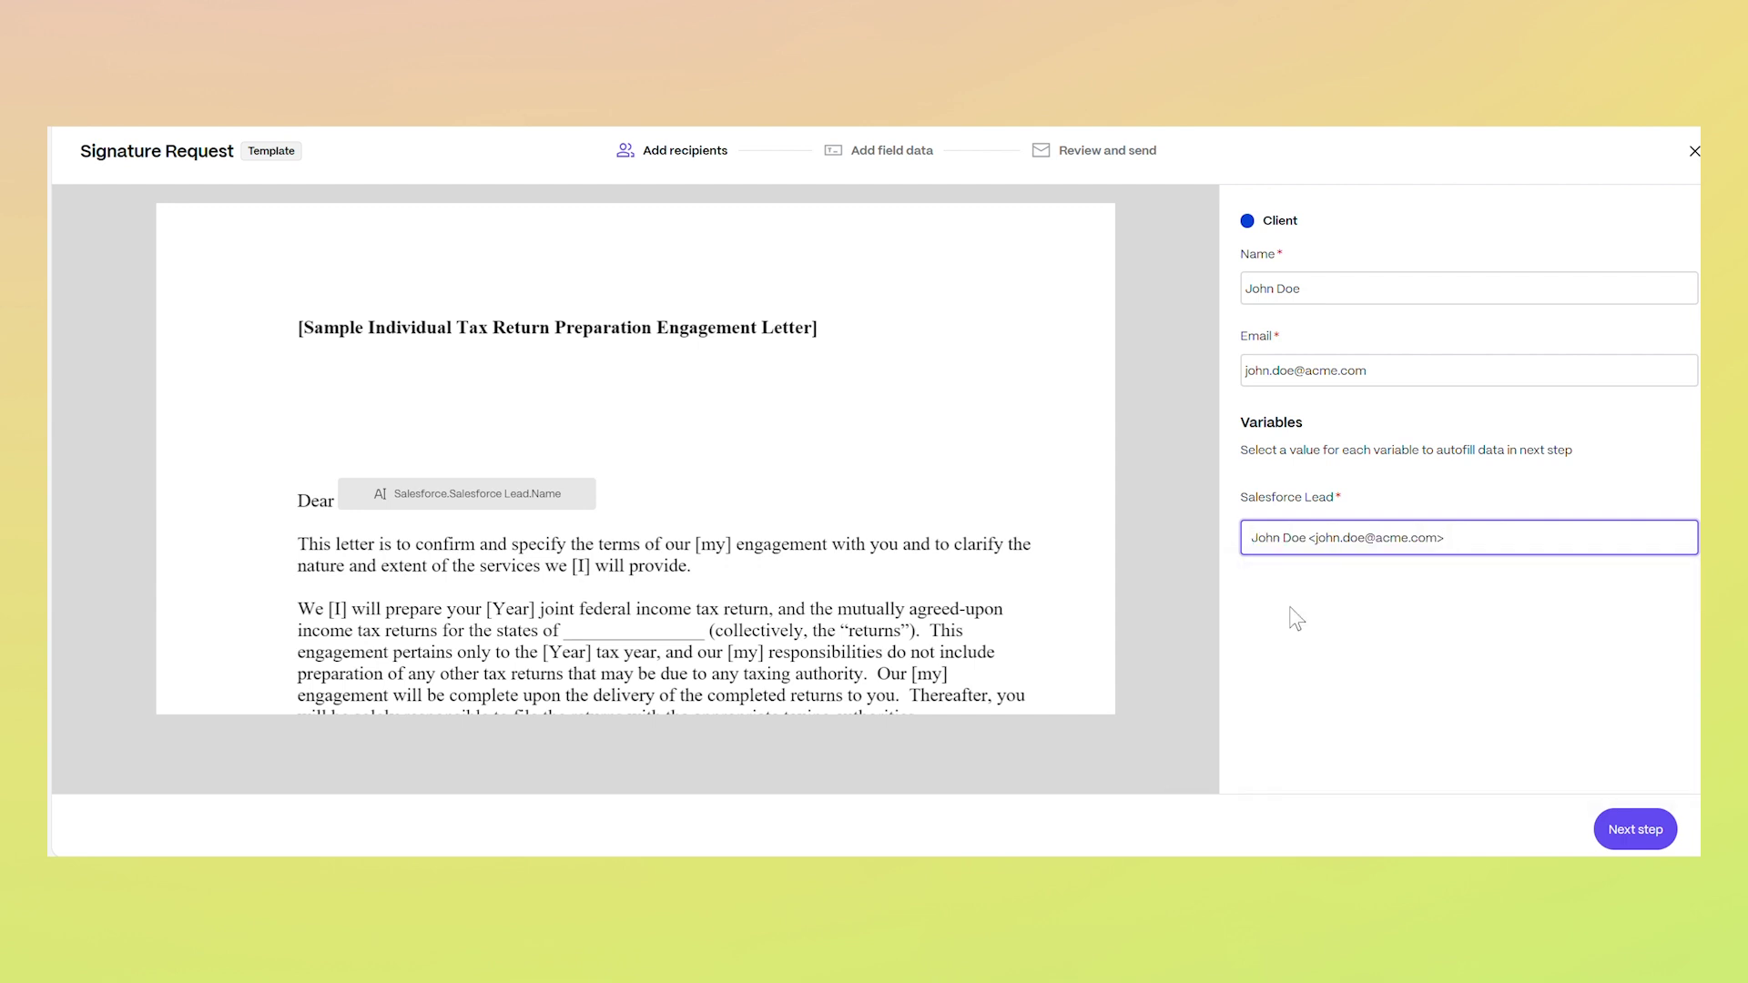
# Verify the lead's name autofills after 'Dear' and proceed to Review and send
pyautogui.click(1622, 833)
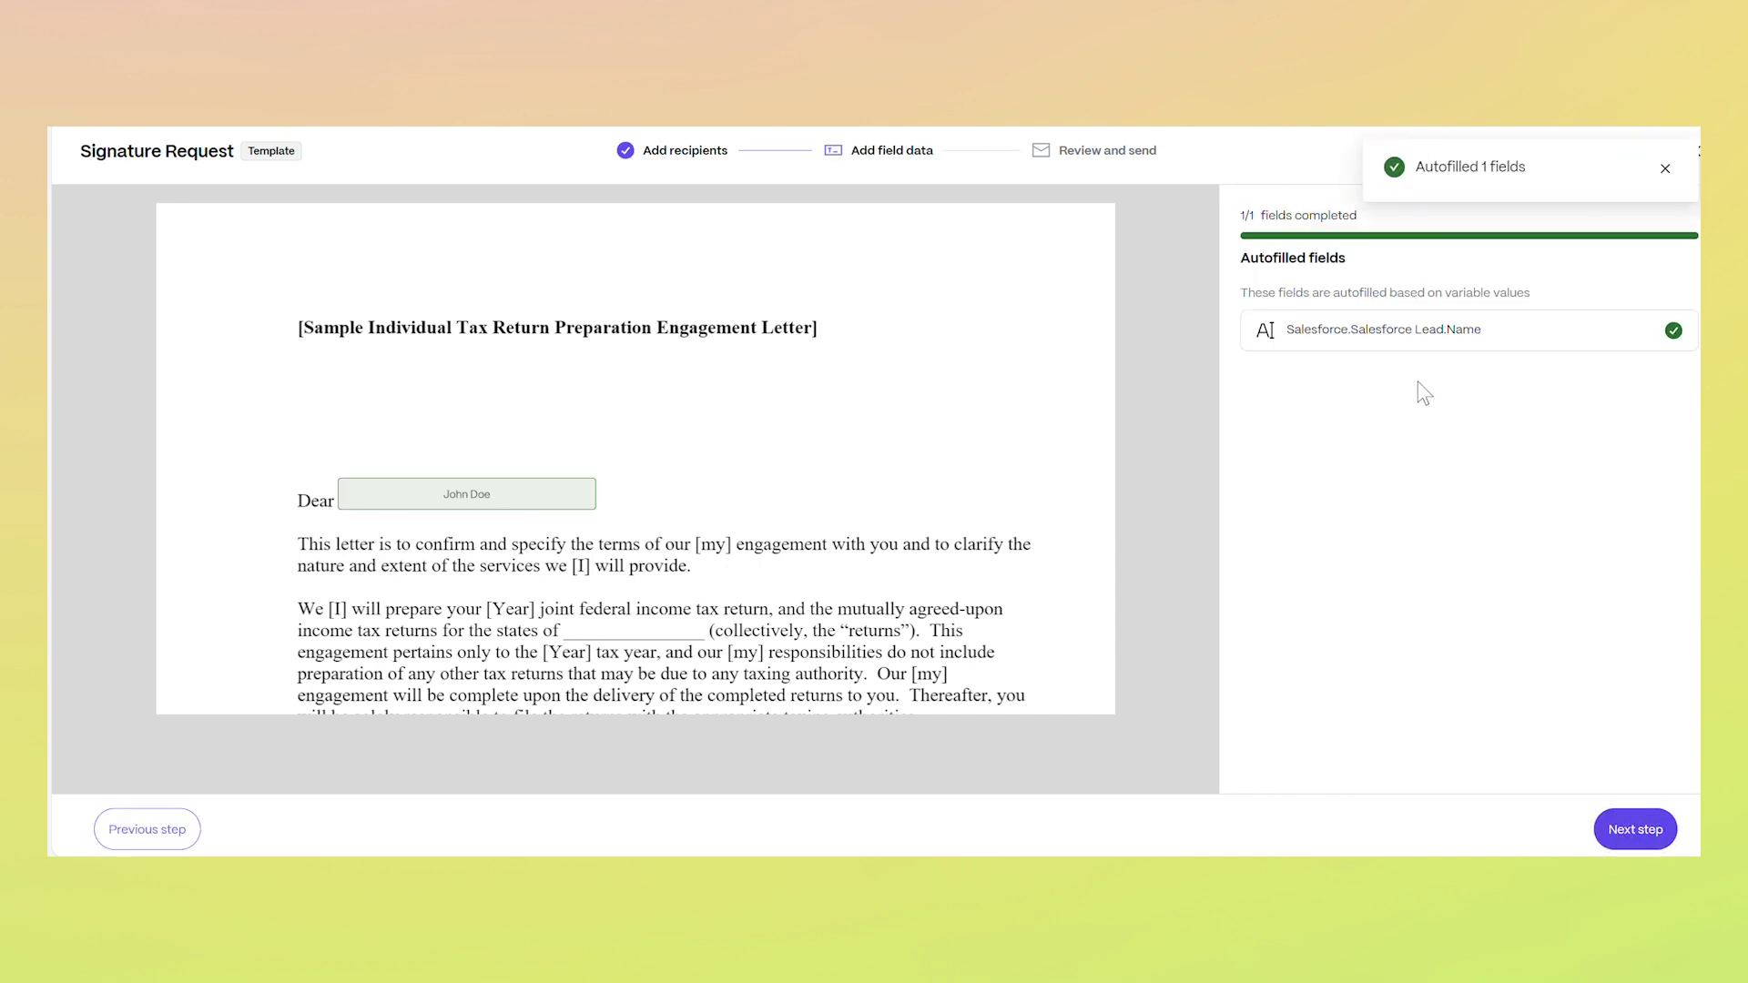
pyautogui.click(1356, 341)
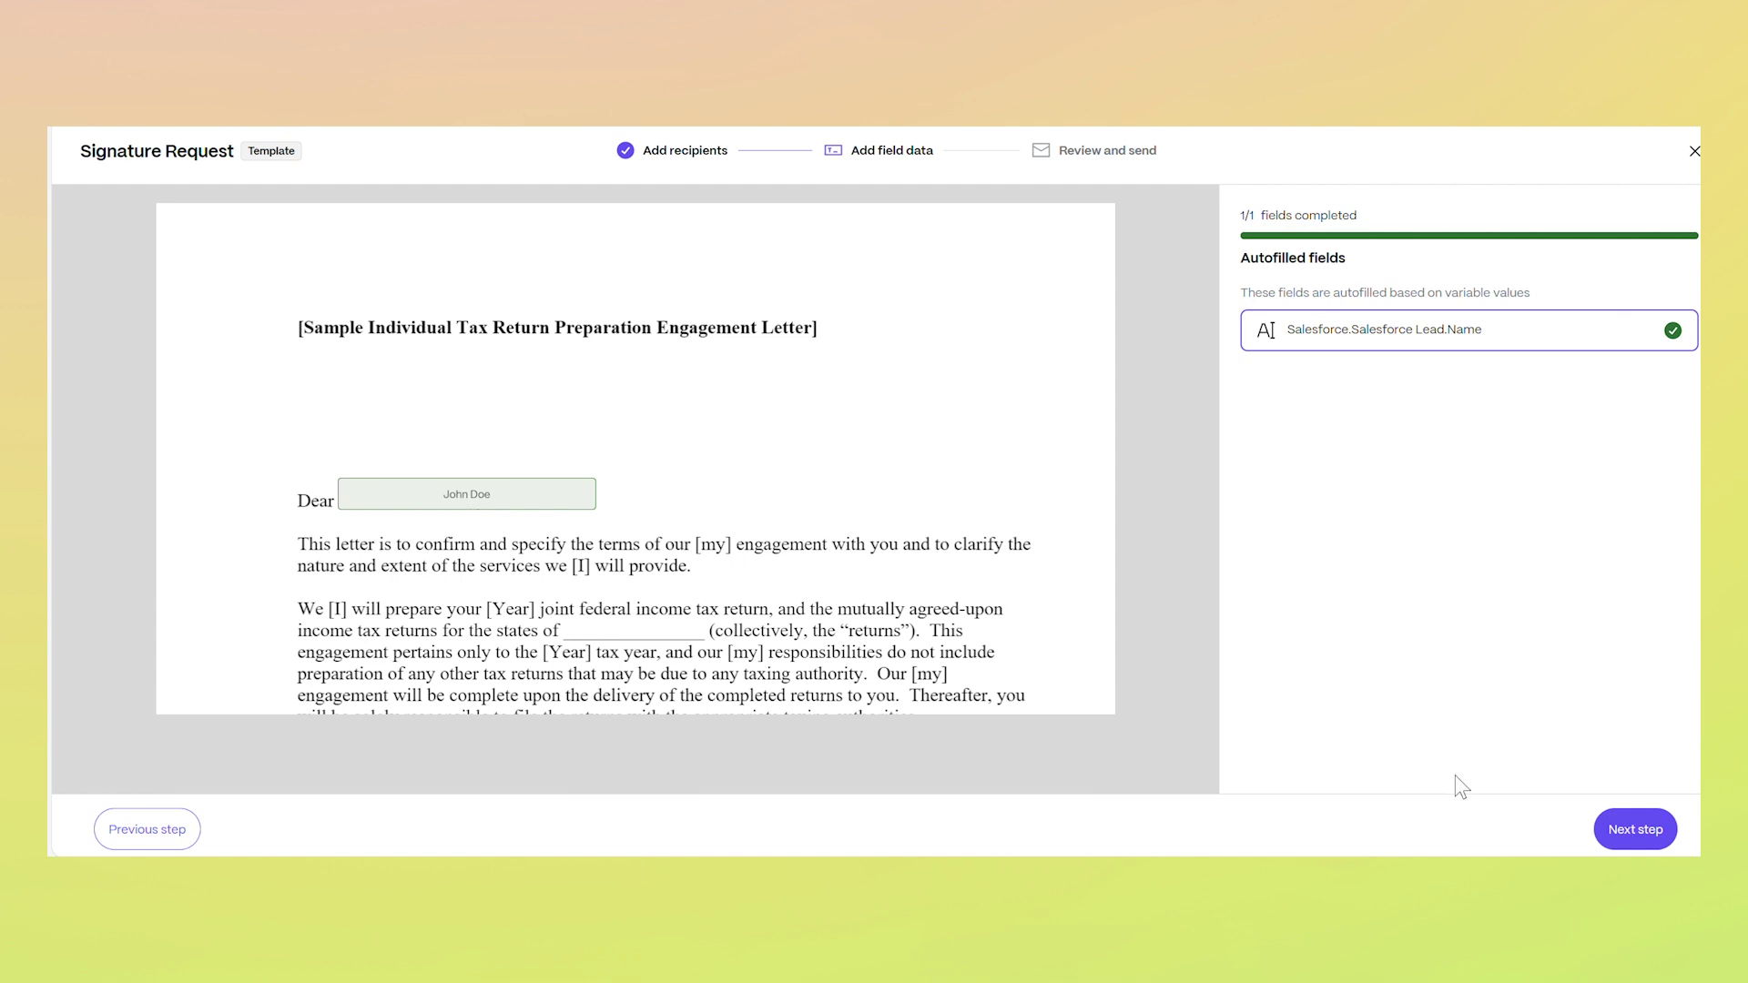
pyautogui.click(1620, 831)
# Replace 'Template' in the document name with the client's name and add note 'Please sign within 24 hours'
pyautogui.click(1475, 249)
pyautogui.doubleClick(1477, 249)
pyautogui.write('-')
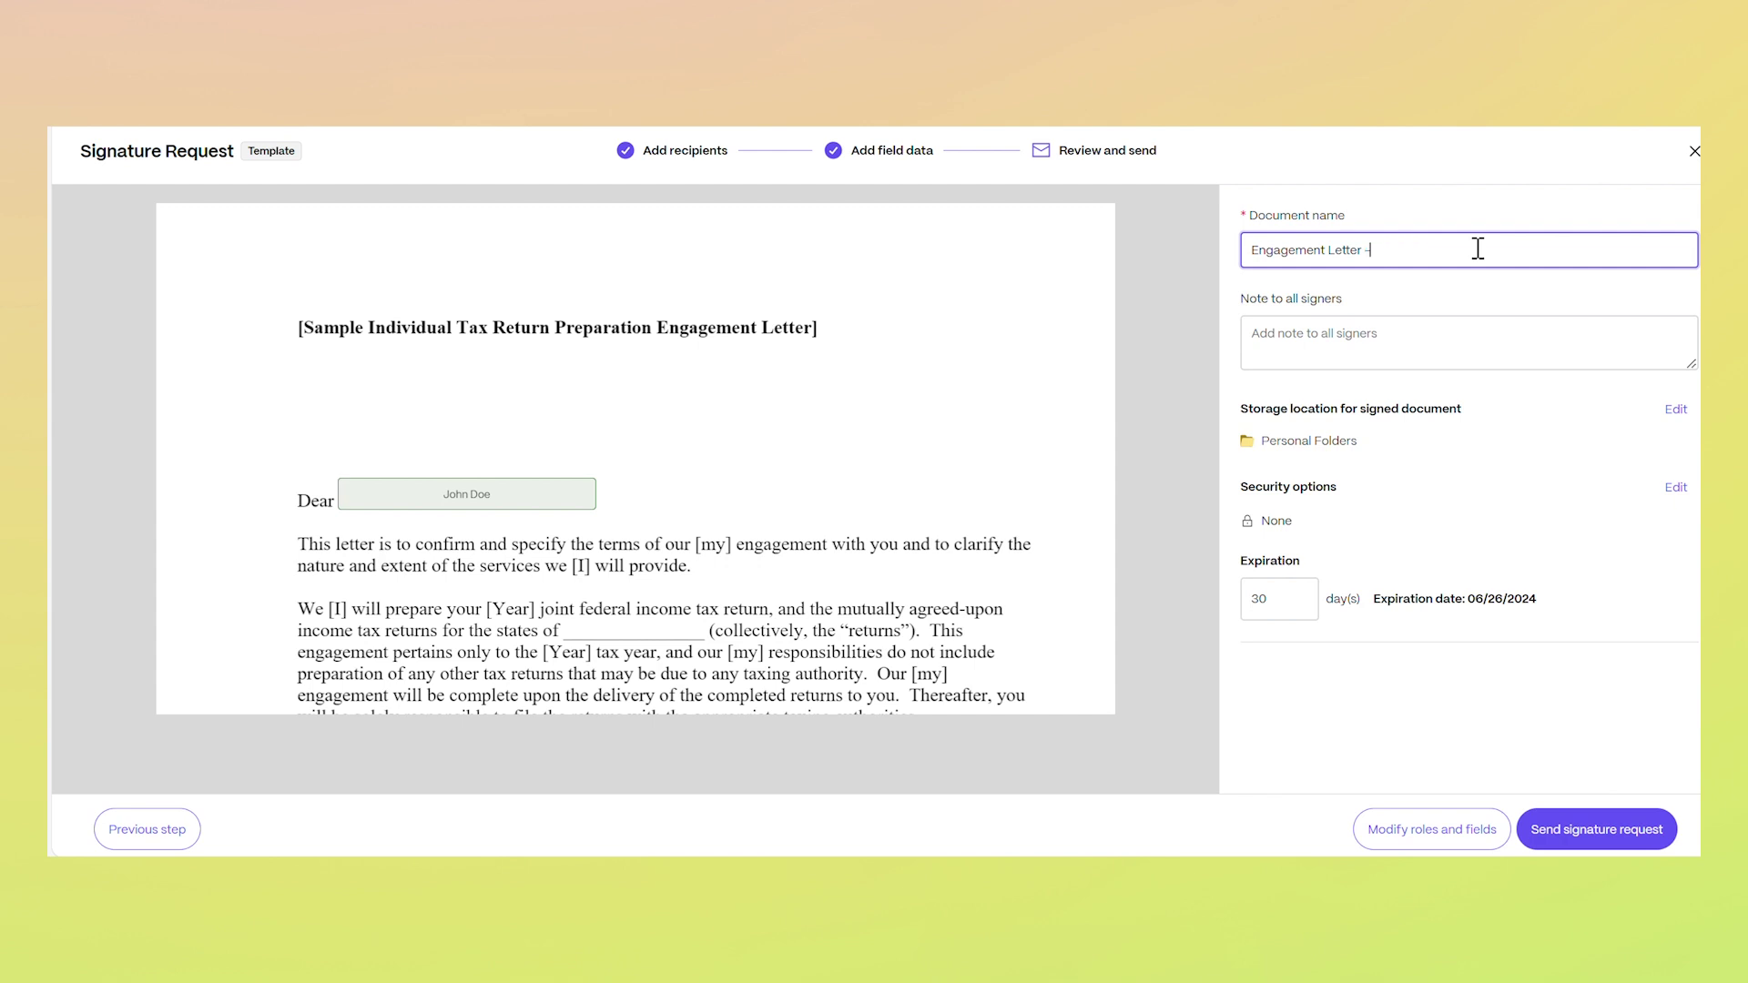
pyautogui.write(' John Doe')
pyautogui.click(1458, 331)
pyautogui.write('Please')
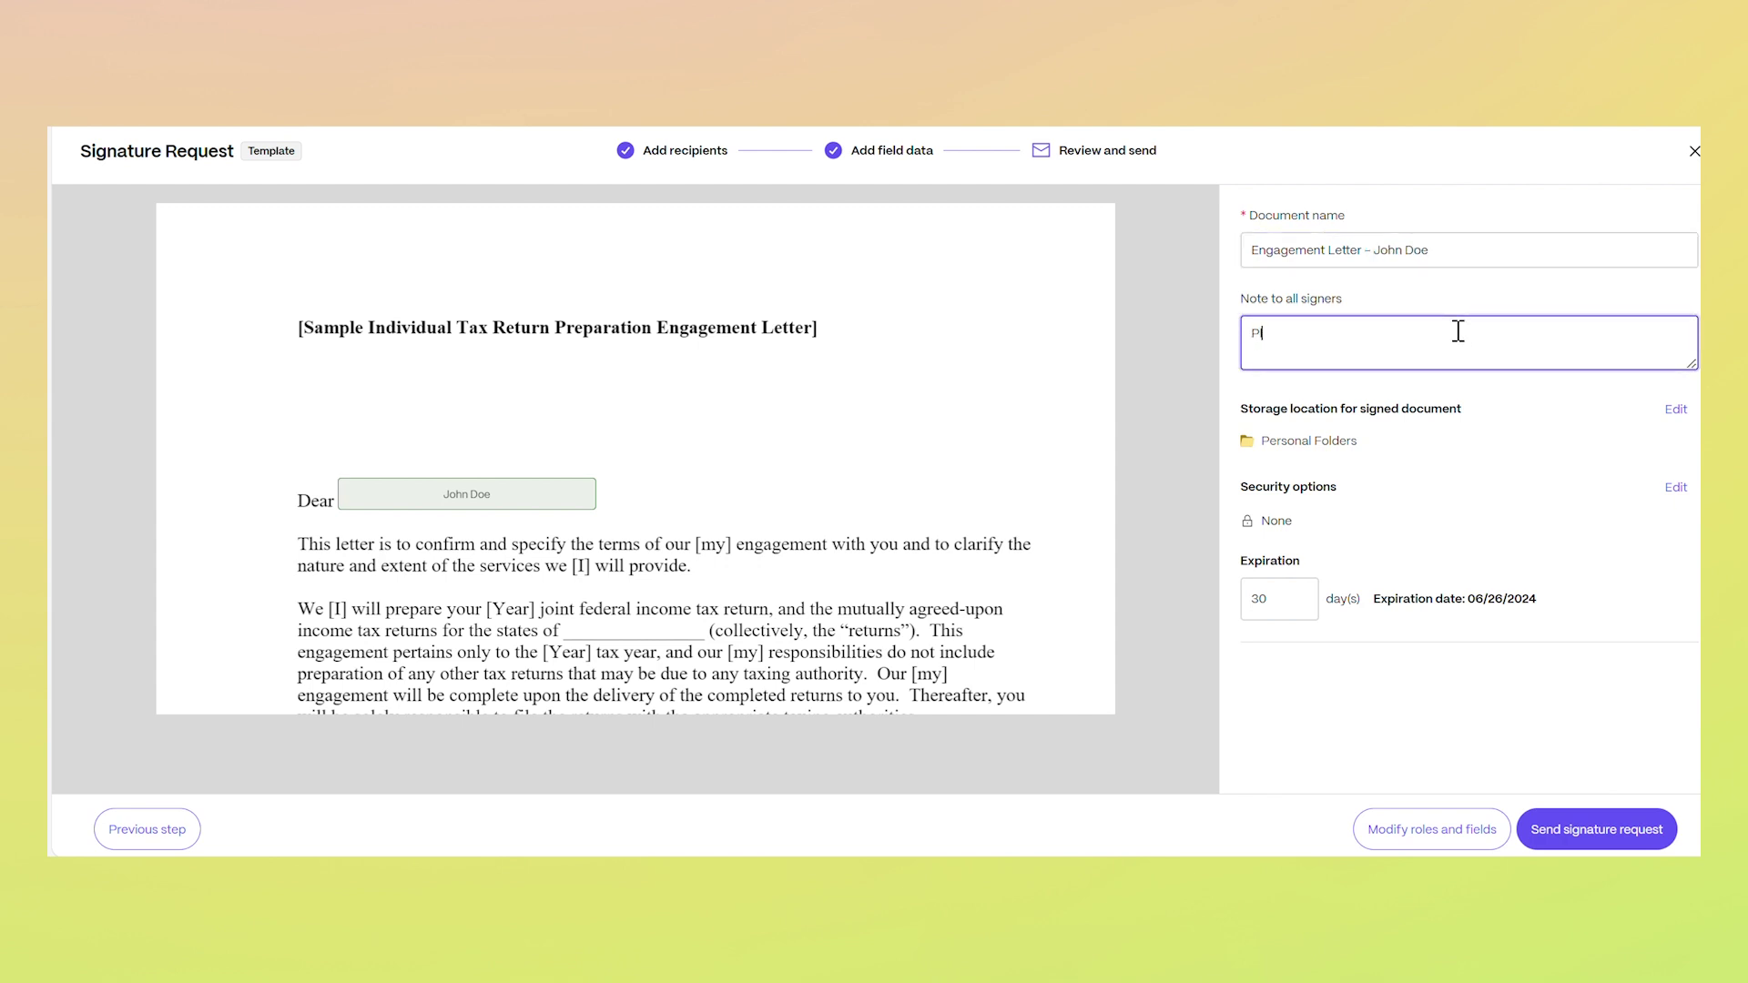
pyautogui.write(' sign within 24')
pyautogui.press('Tab')
# Review storage (keeping Personal Folders) and security options without changes
pyautogui.click(1676, 409)
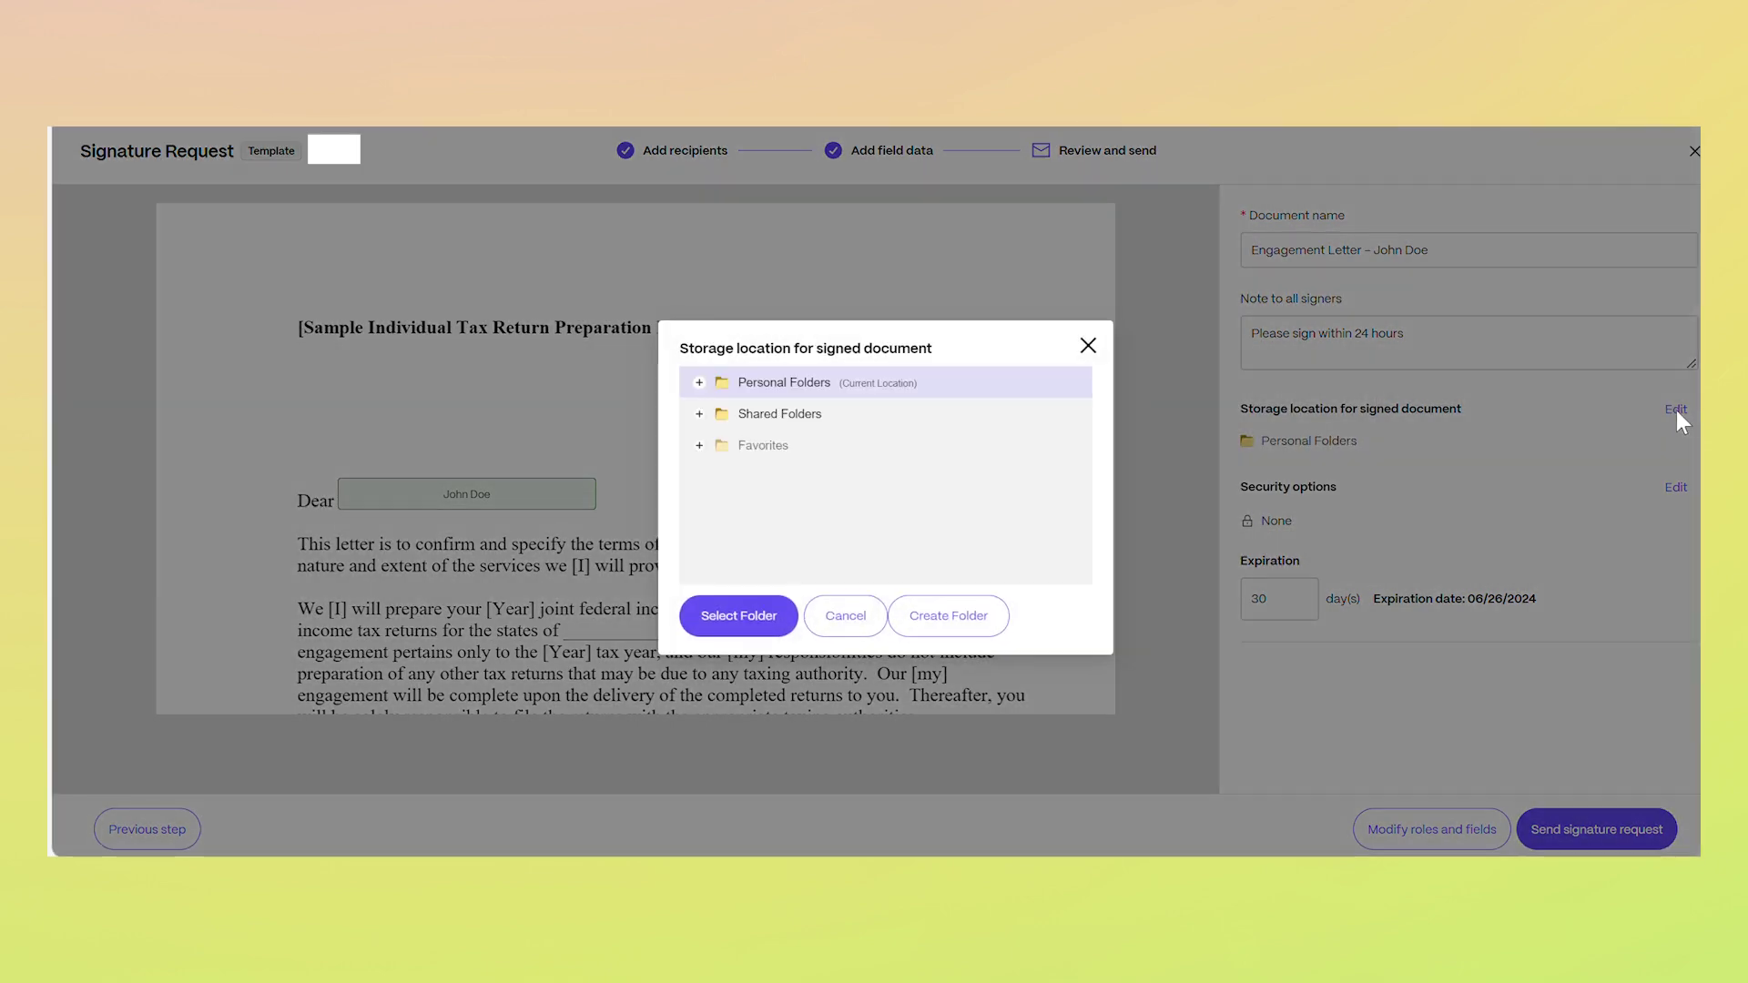
pyautogui.click(1088, 345)
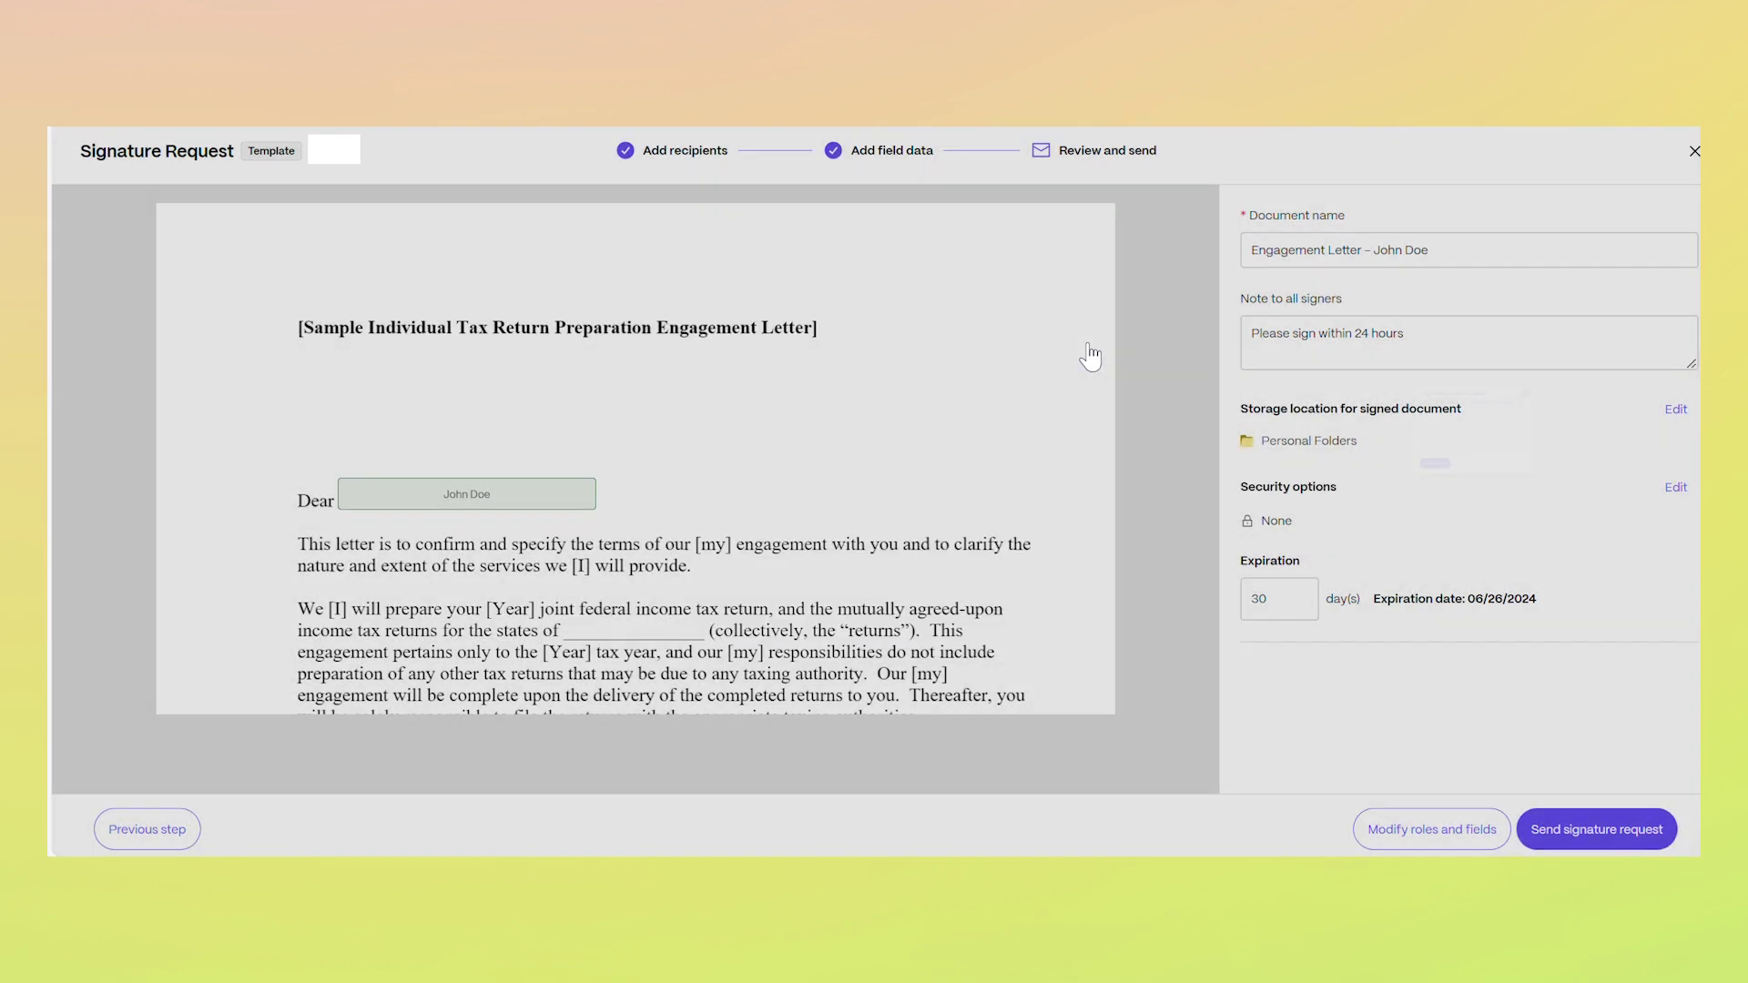
pyautogui.click(1676, 487)
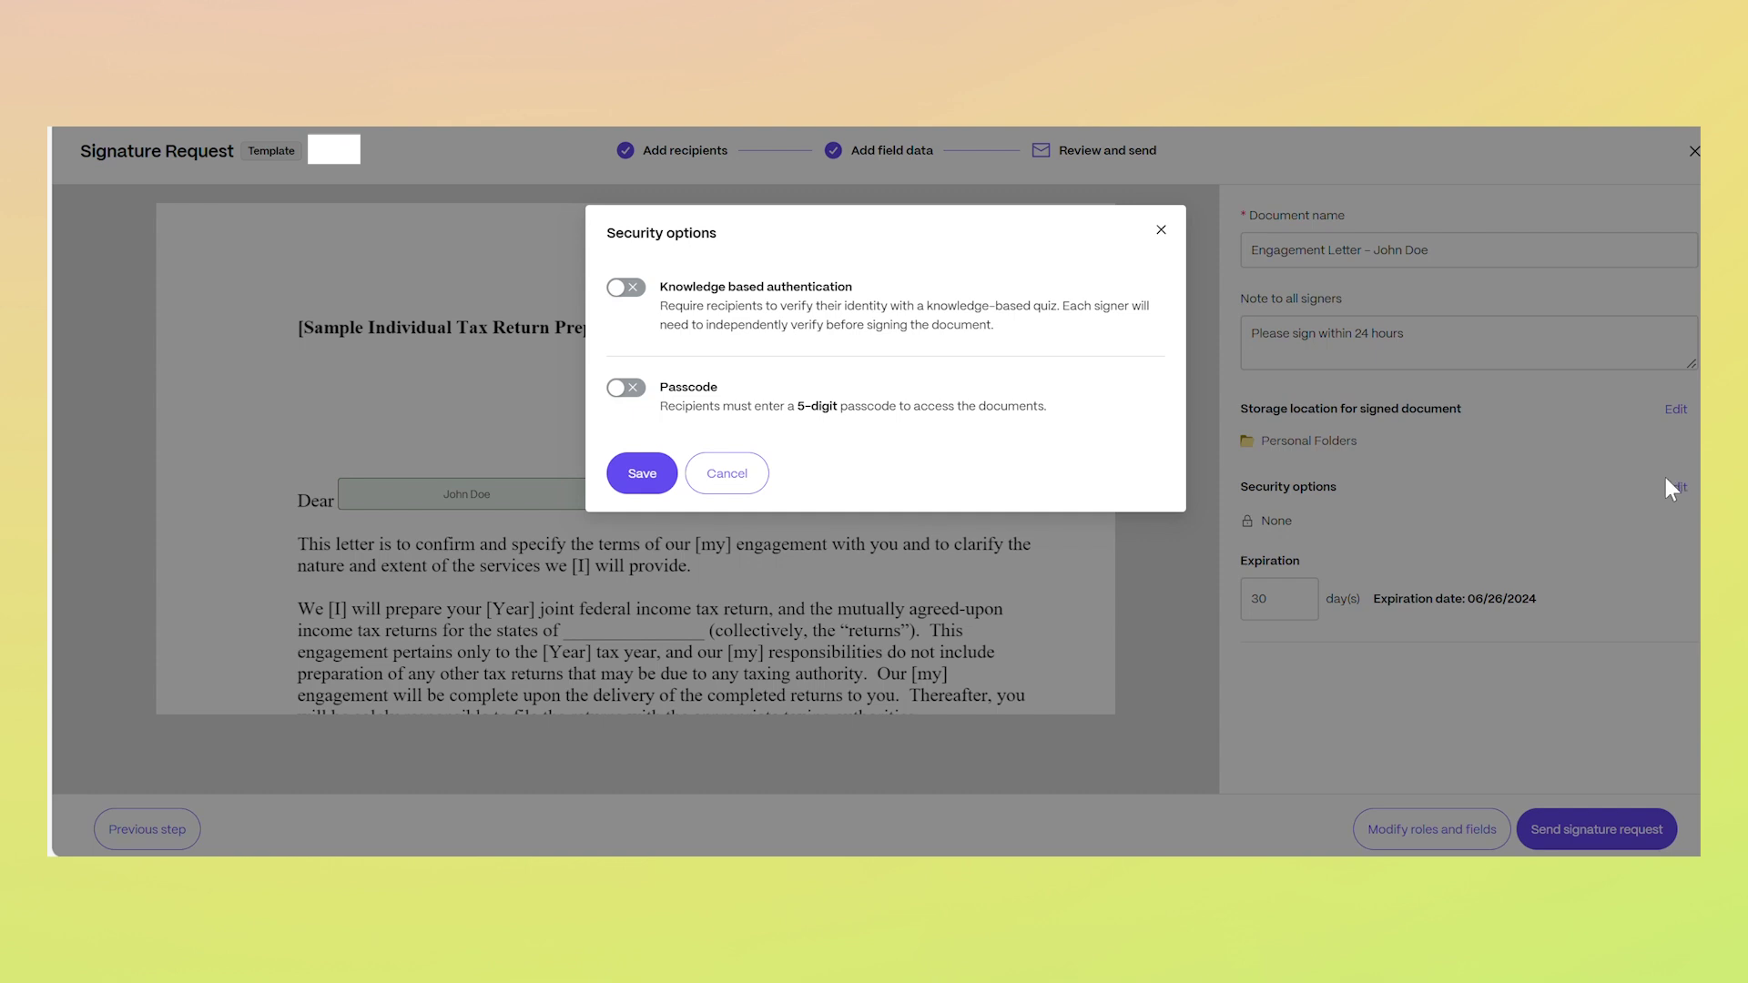
pyautogui.click(1161, 230)
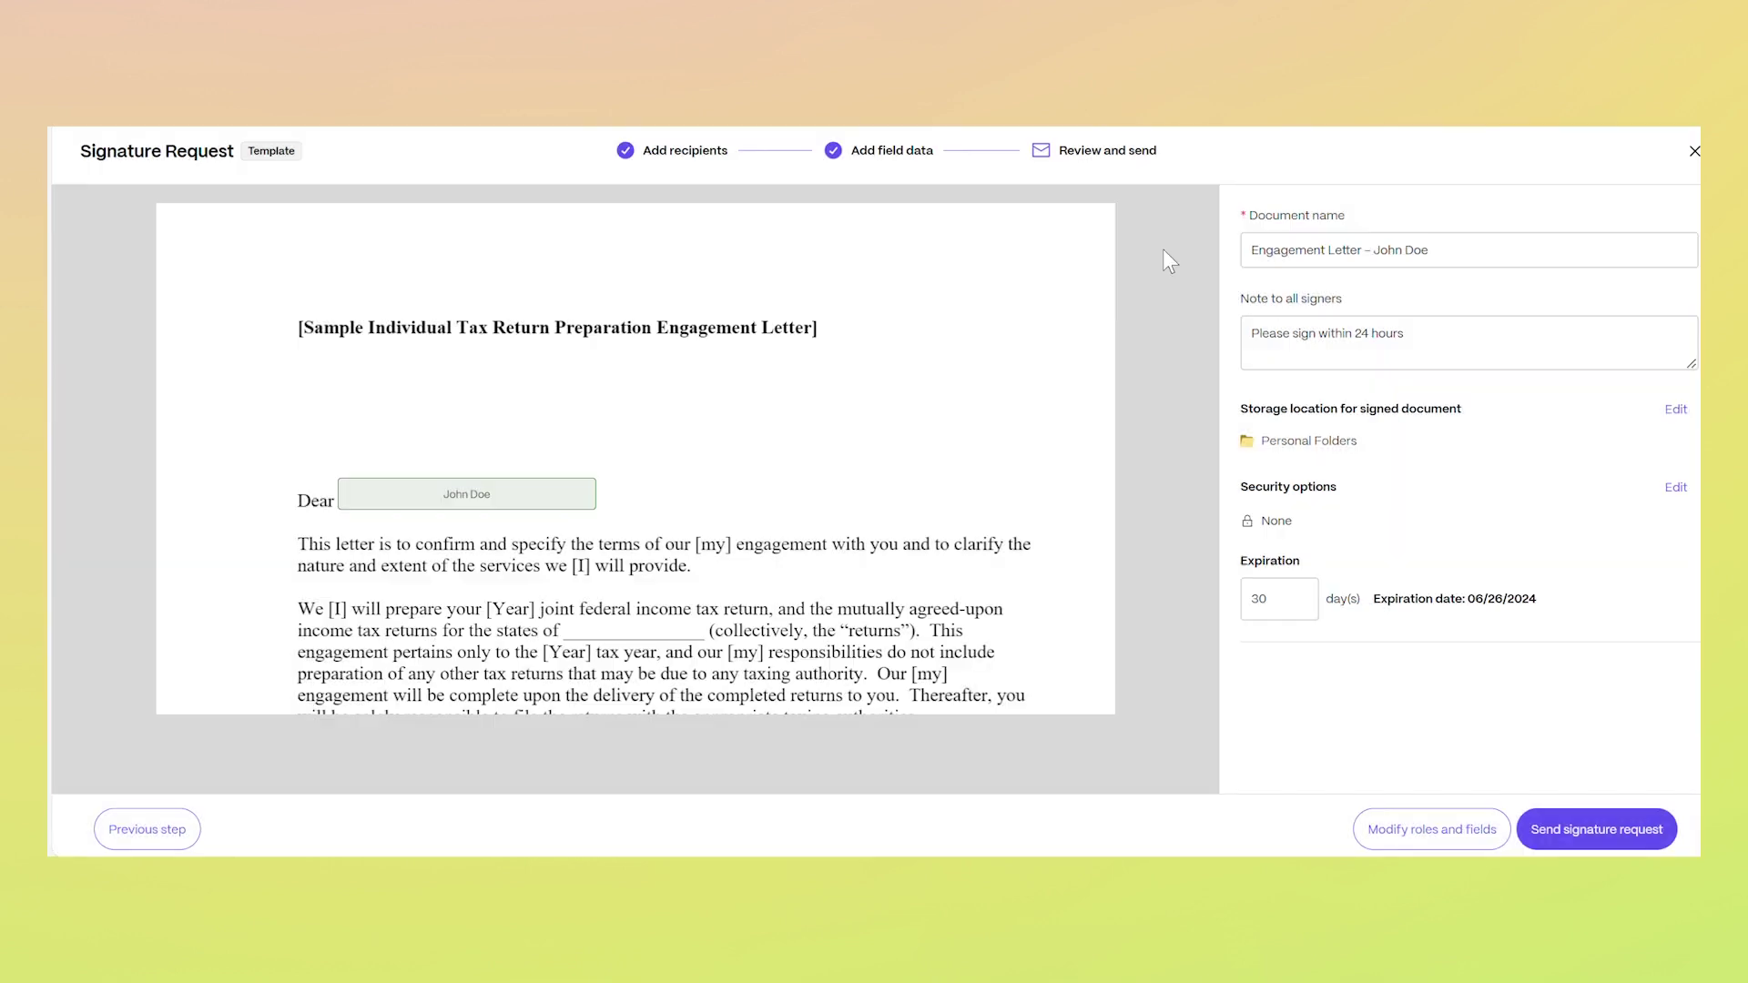
# Set expiration to 1 day and send the signature request
pyautogui.click(1270, 592)
pyautogui.press('BackSpace')
pyautogui.press('BackSpace')
pyautogui.write('1')
pyautogui.click(1574, 836)
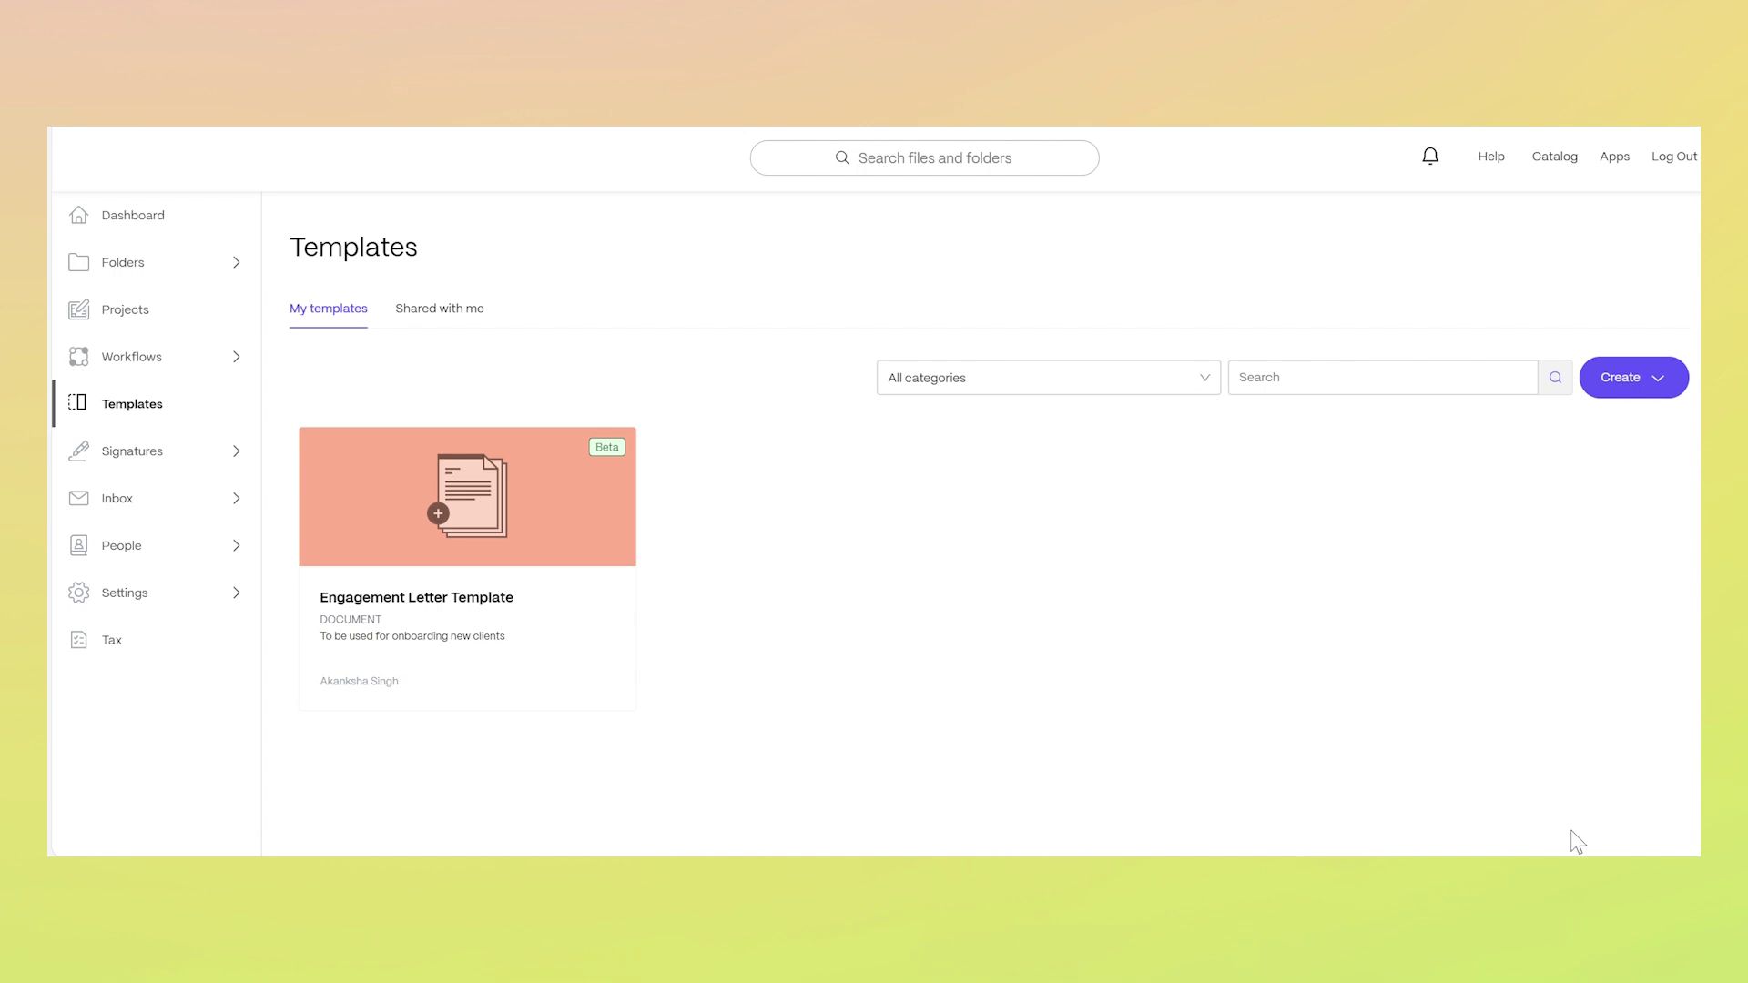